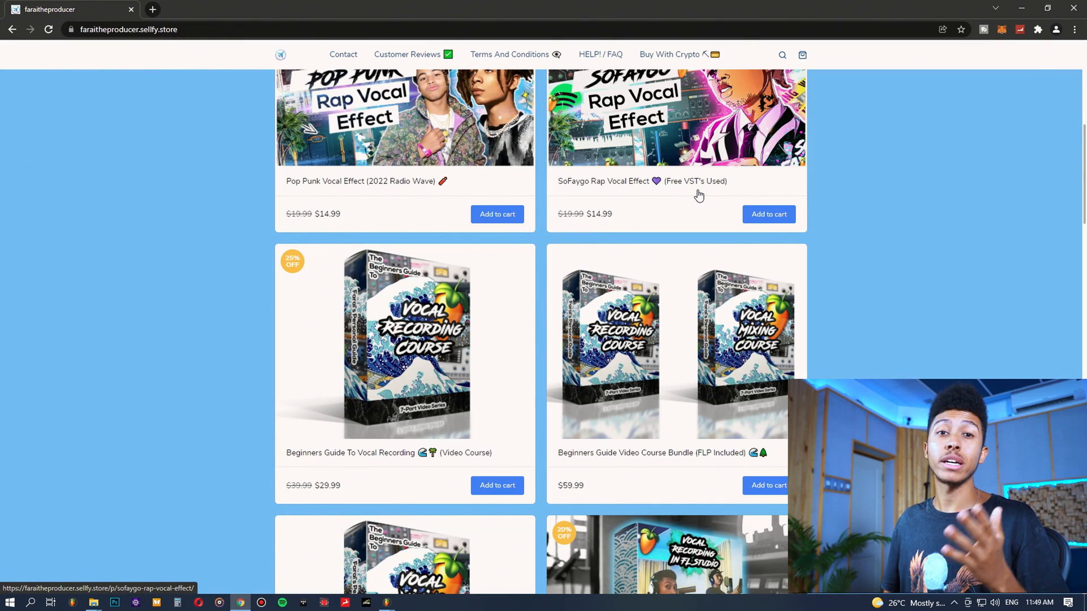
# Step: Switch to FL Studio and inspect the effect chains of the Main Vocals and VocalChain mixer tracks
pyautogui.scroll(8, 699, 196)
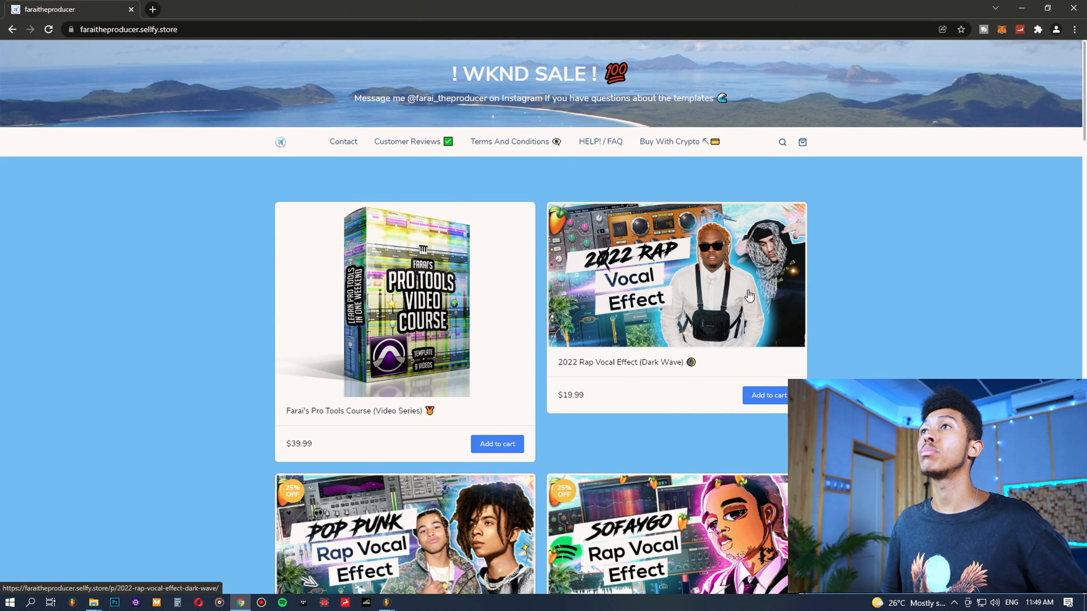
pyautogui.hotkey('alt', 'Tab')
pyautogui.click(406, 175)
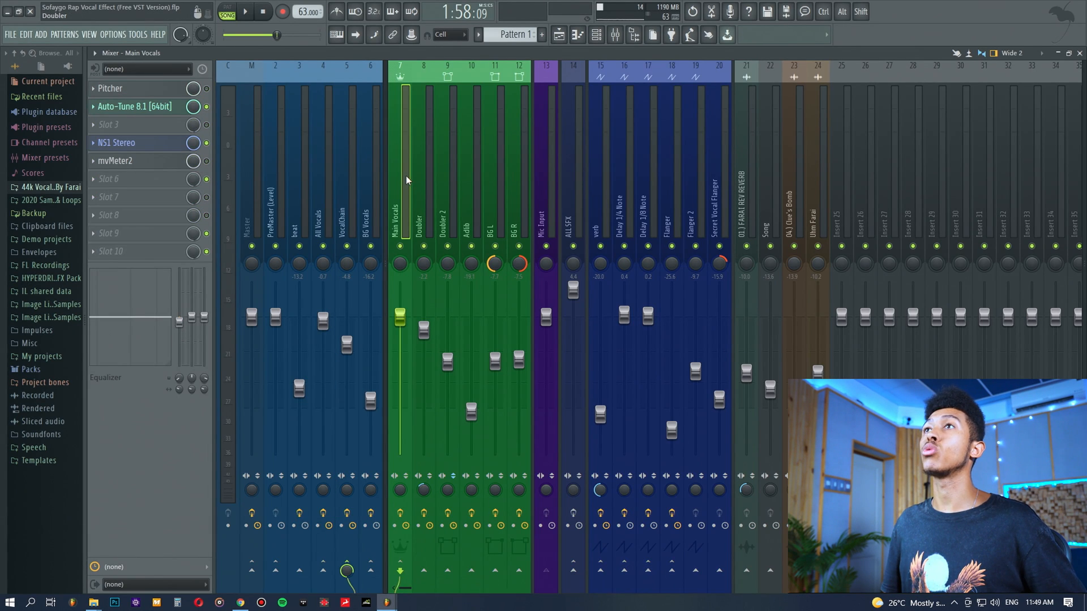
pyautogui.click(351, 186)
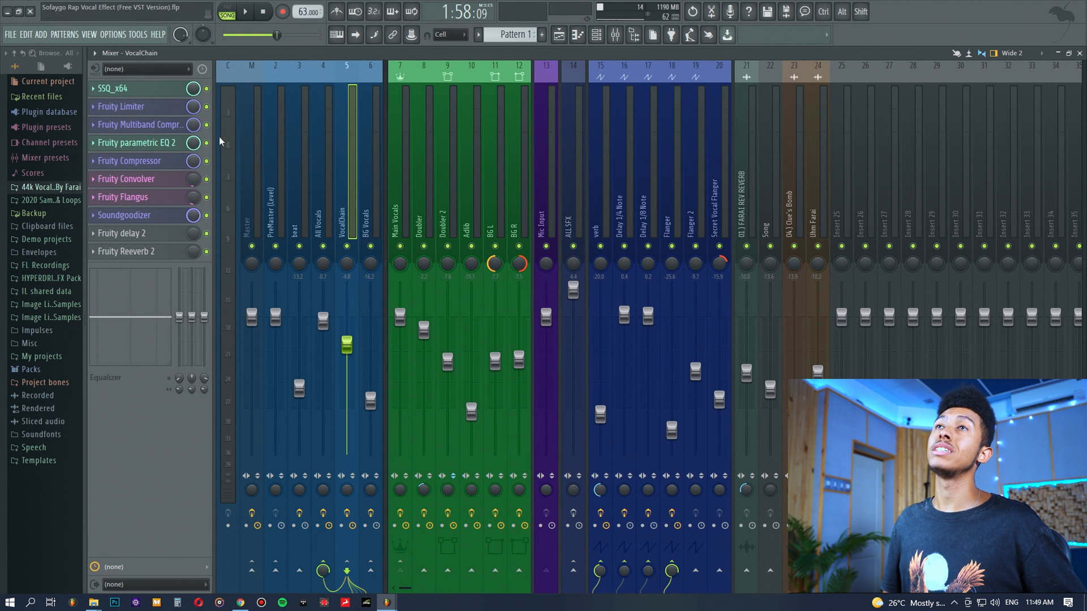
# Step: Switch to Chrome, browse the vocal courses on the store page, and return to FL Studio
pyautogui.hotkey('alt', 'Tab')
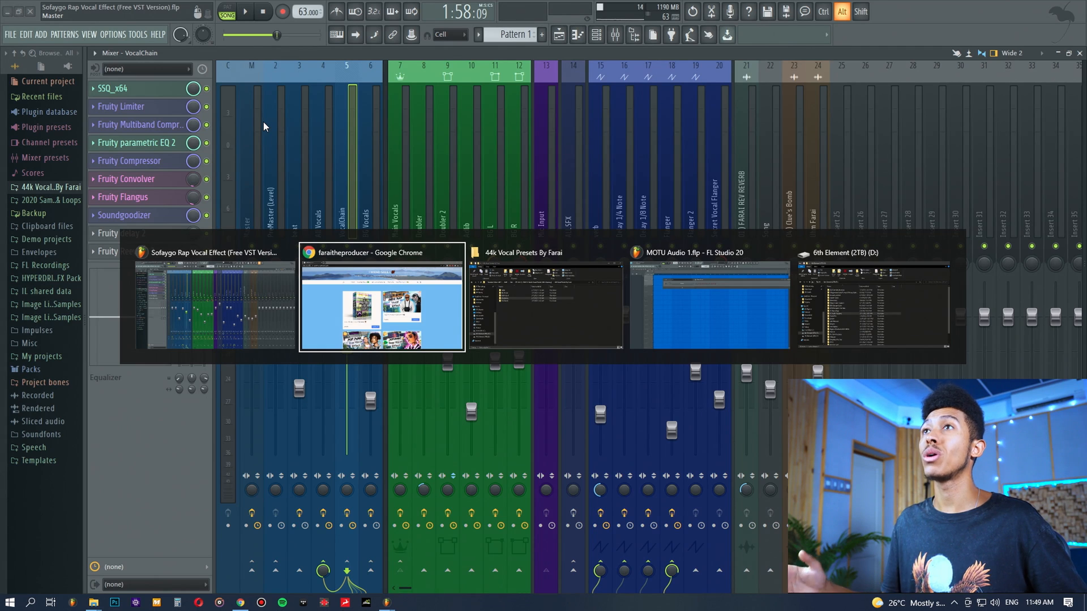
pyautogui.scroll(-10, 365, 211)
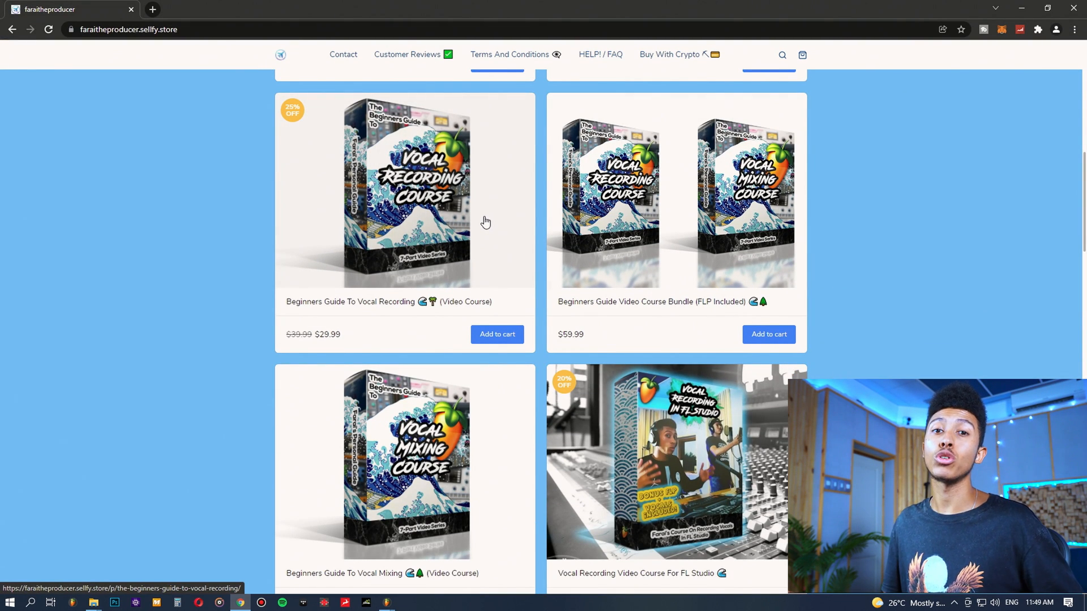
pyautogui.hotkey('alt', 'Tab')
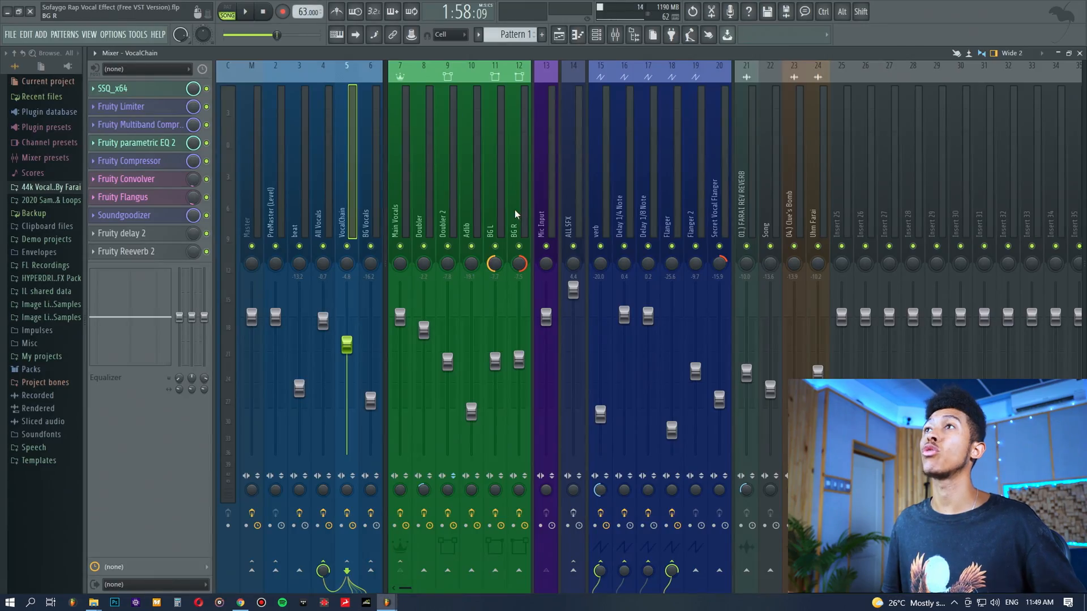
# Step: Switch to File Explorer and examine the category folders inside the 44k Vocal Presets folder
pyautogui.click(559, 35)
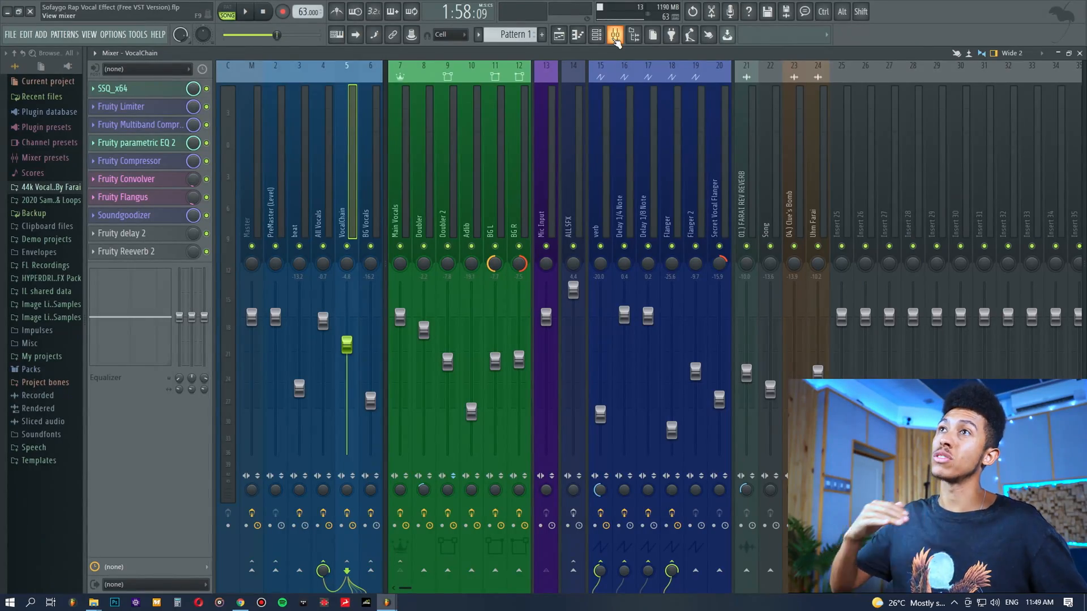
pyautogui.hotkey('alt', 'Tab')
pyautogui.hotkey('alt', 'Tab')
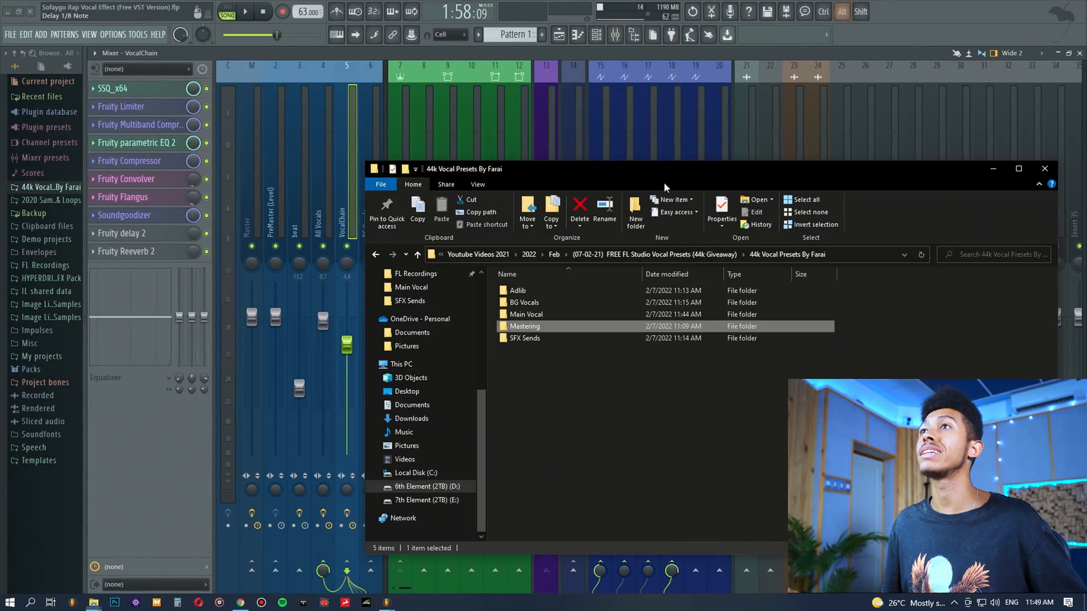
pyautogui.moveTo(535, 398); pyautogui.dragTo(531, 265)
pyautogui.click(576, 392)
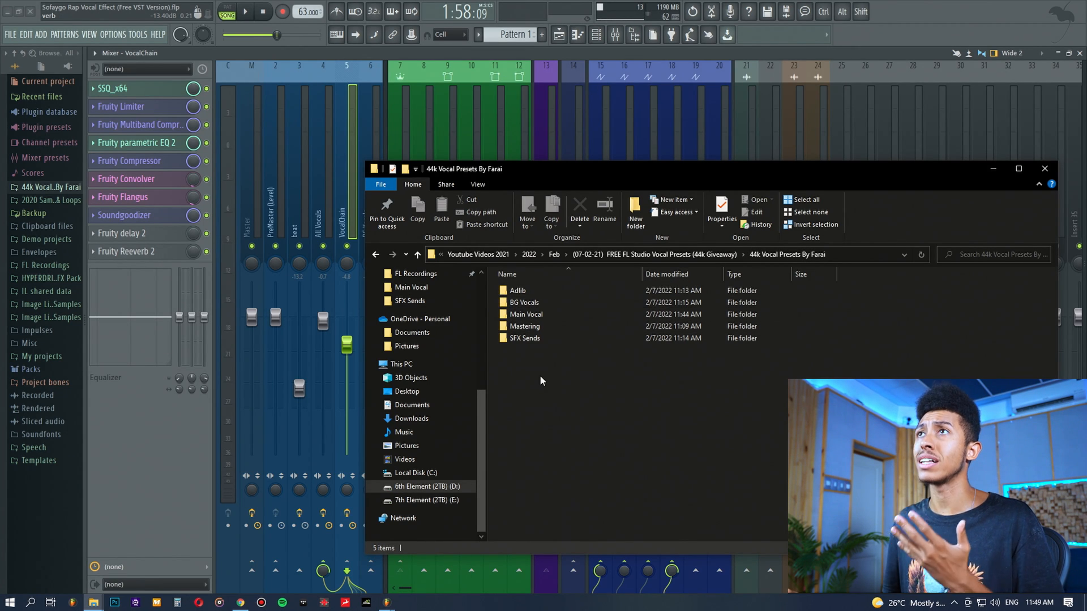
# Step: Load the VocalBus Clean Up preset from the browser's Main Vocal preset folder into effect slot 4 of the All Vocals mixer track
pyautogui.click(59, 189)
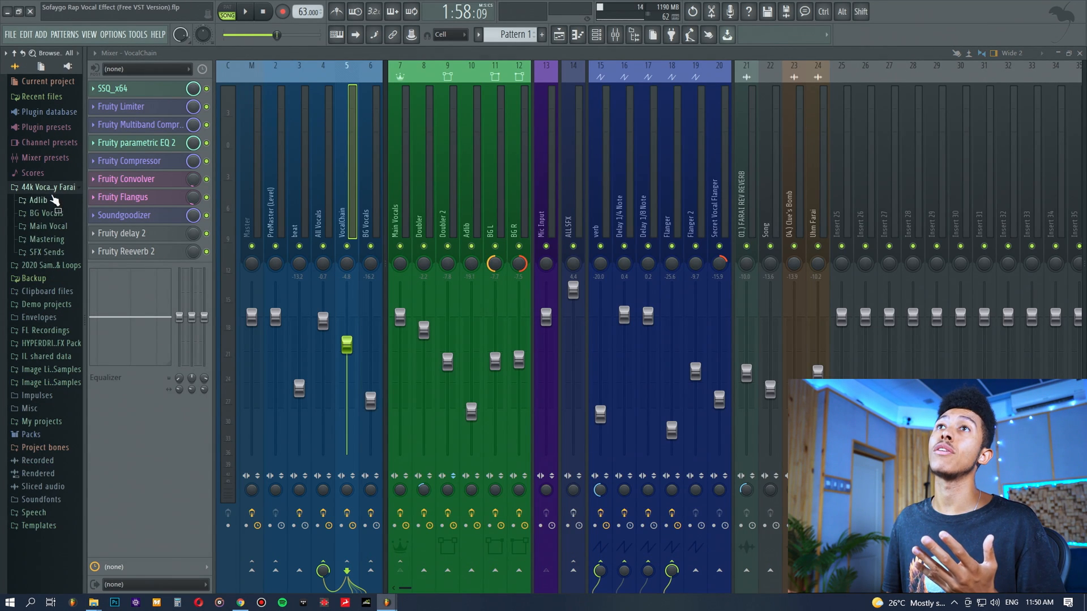
pyautogui.click(46, 227)
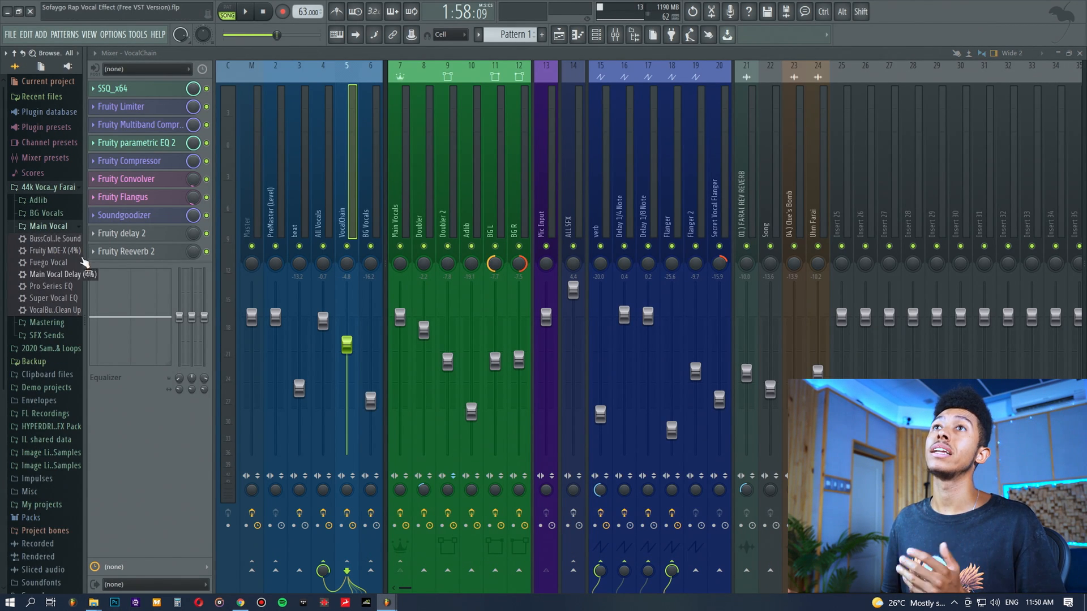
pyautogui.click(332, 202)
pyautogui.moveTo(50, 304); pyautogui.dragTo(137, 289)
pyautogui.moveTo(152, 143); pyautogui.dragTo(148, 134)
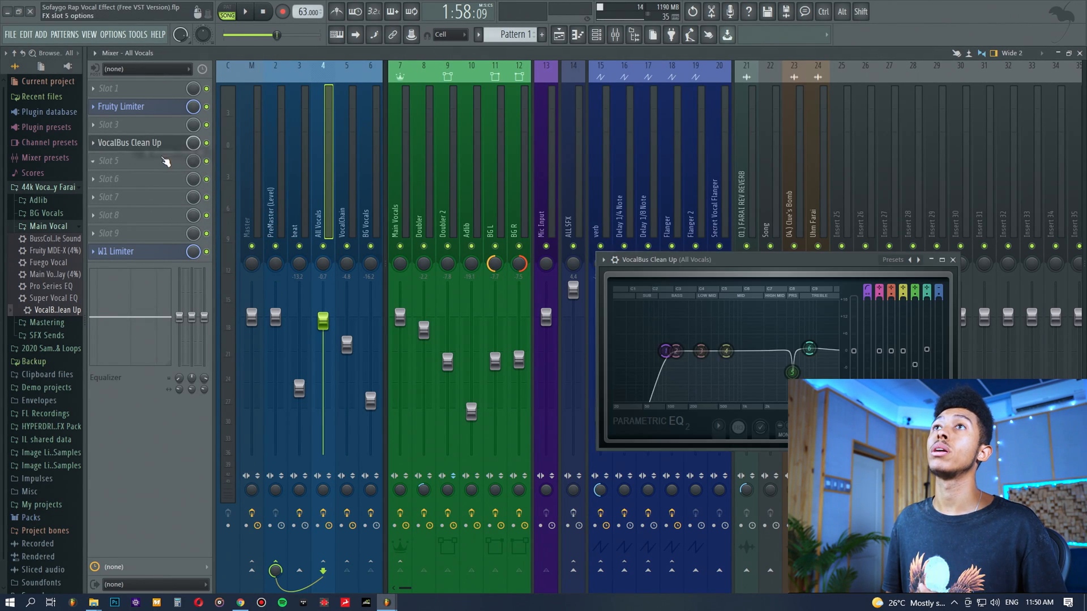
# Step: Delete the VocalBus Clean Up effect from slot 4 of the All Vocals mixer track
pyautogui.click(94, 145)
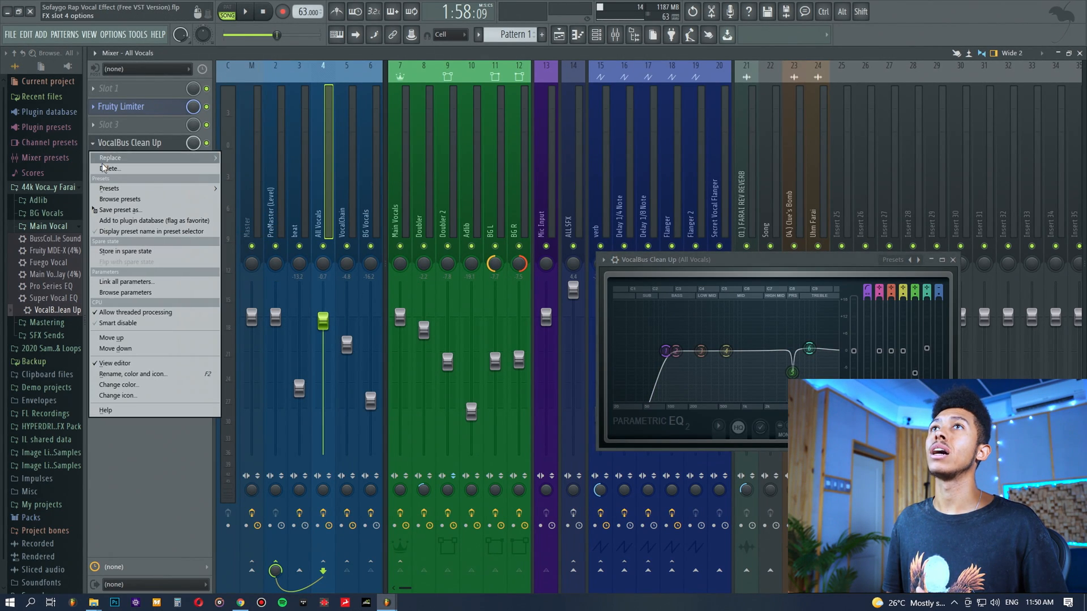
pyautogui.click(99, 148)
# Step: Open the file settings to view the browser's extra search folders
pyautogui.click(139, 38)
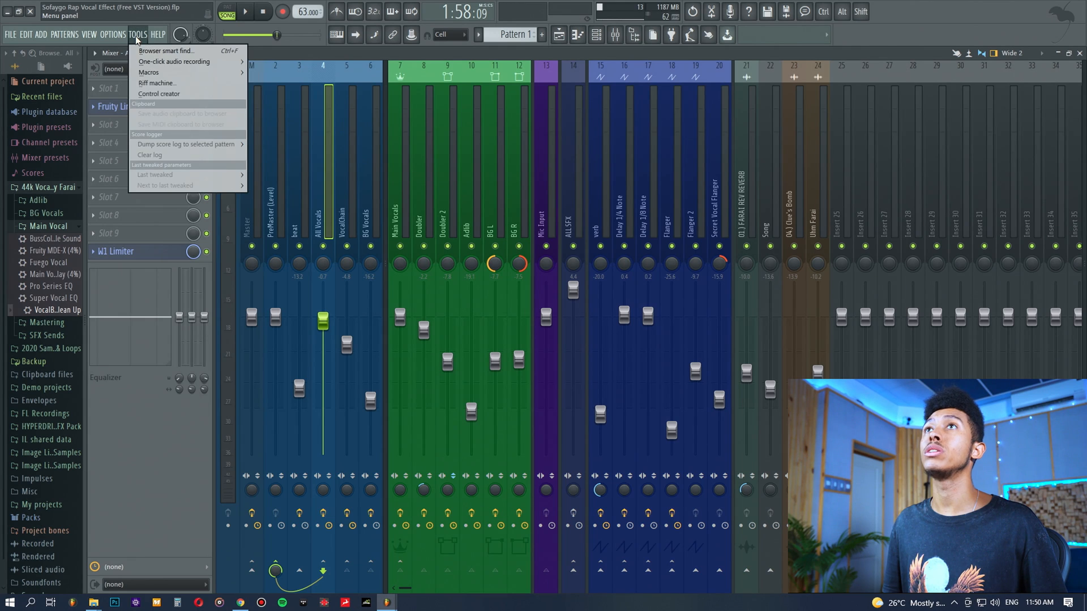
pyautogui.moveTo(114, 35)
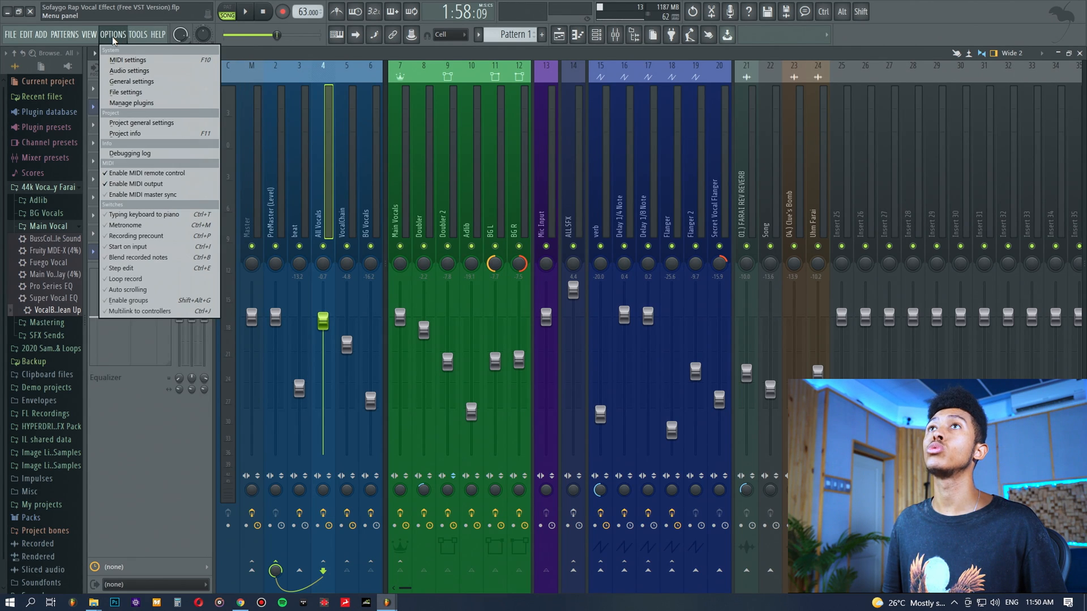
pyautogui.click(135, 92)
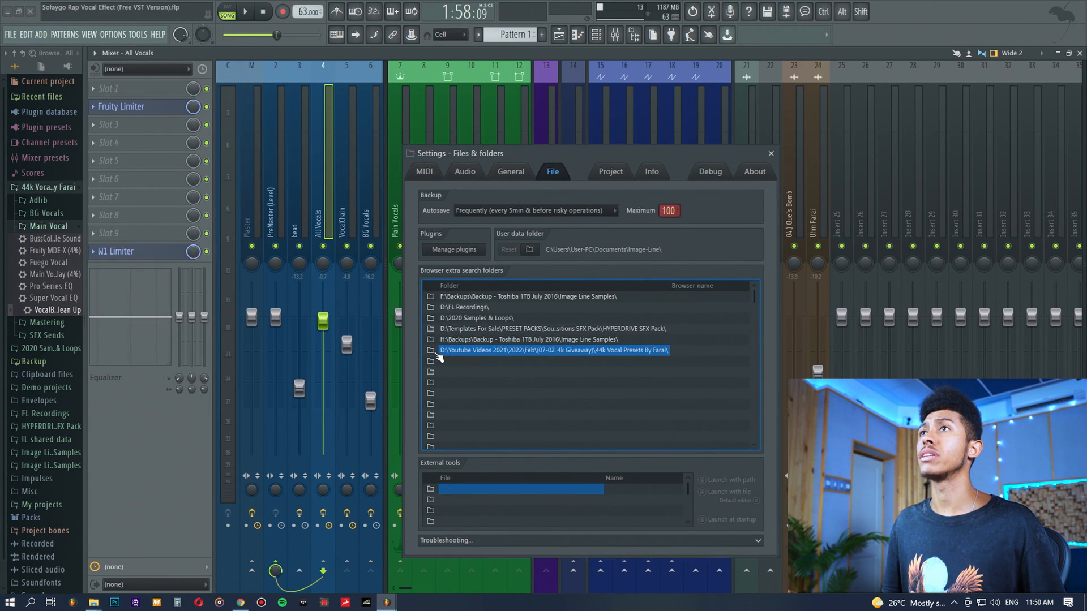
# Step: Try to add a browser extra search folder from Downloads on the 6th Element (2TB) (D:) drive, and close the settings
pyautogui.click(432, 365)
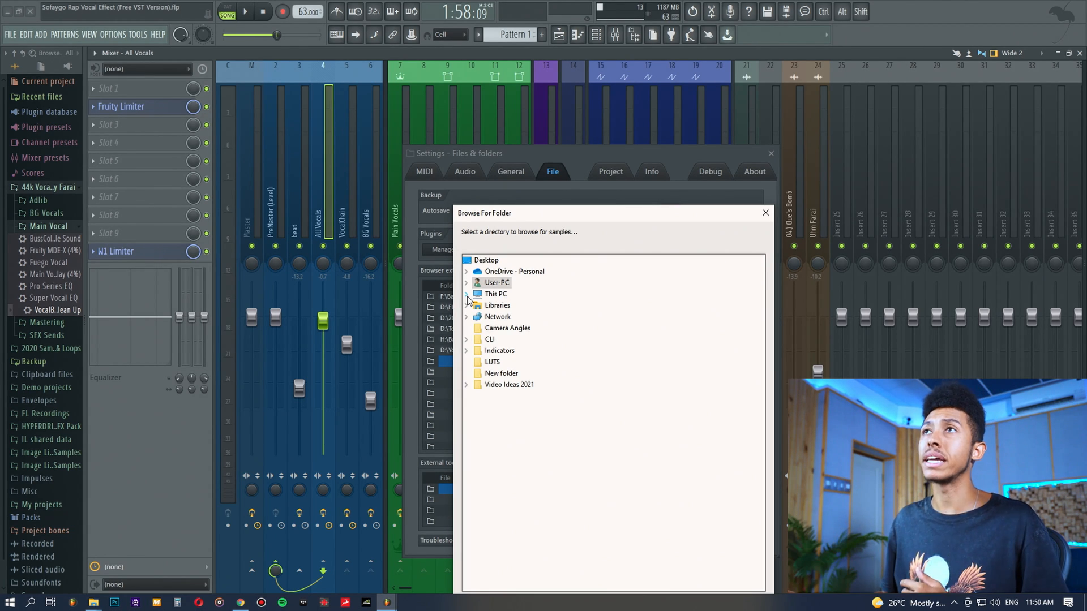
pyautogui.click(466, 294)
pyautogui.click(479, 397)
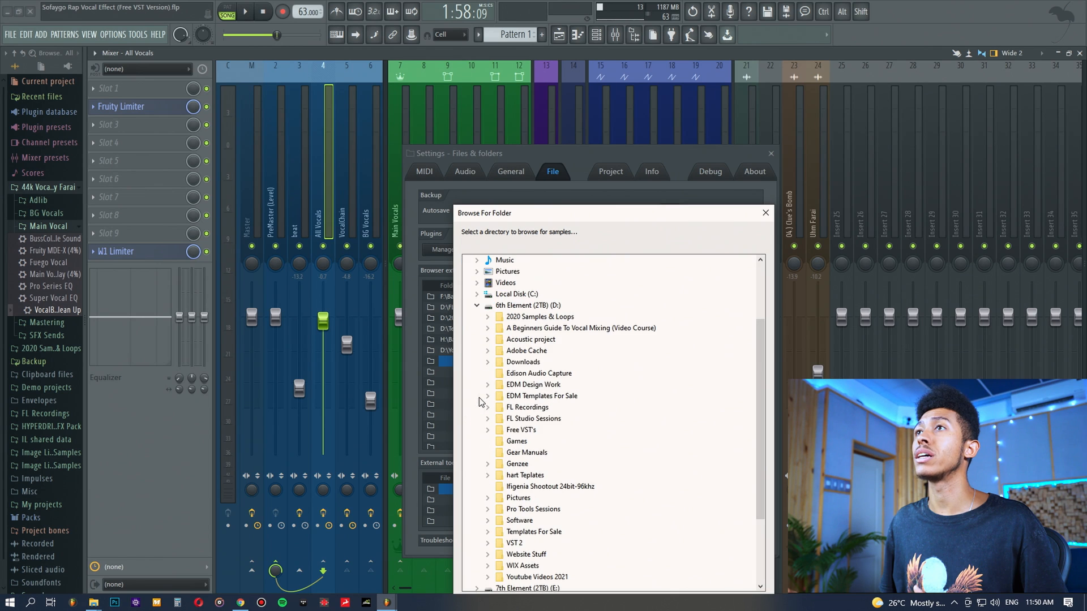
pyautogui.click(523, 362)
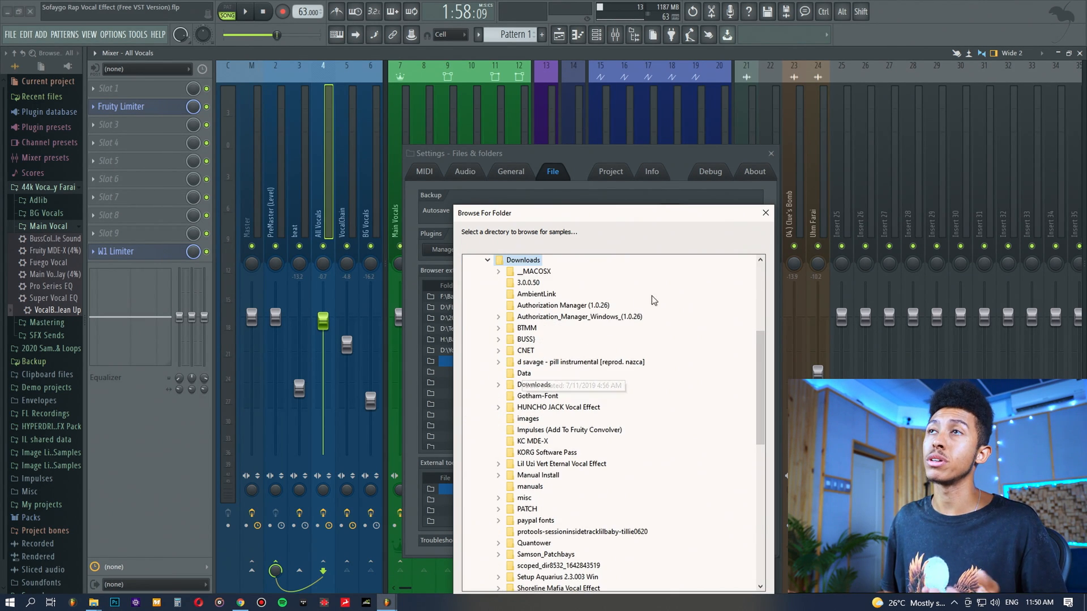
pyautogui.click(764, 213)
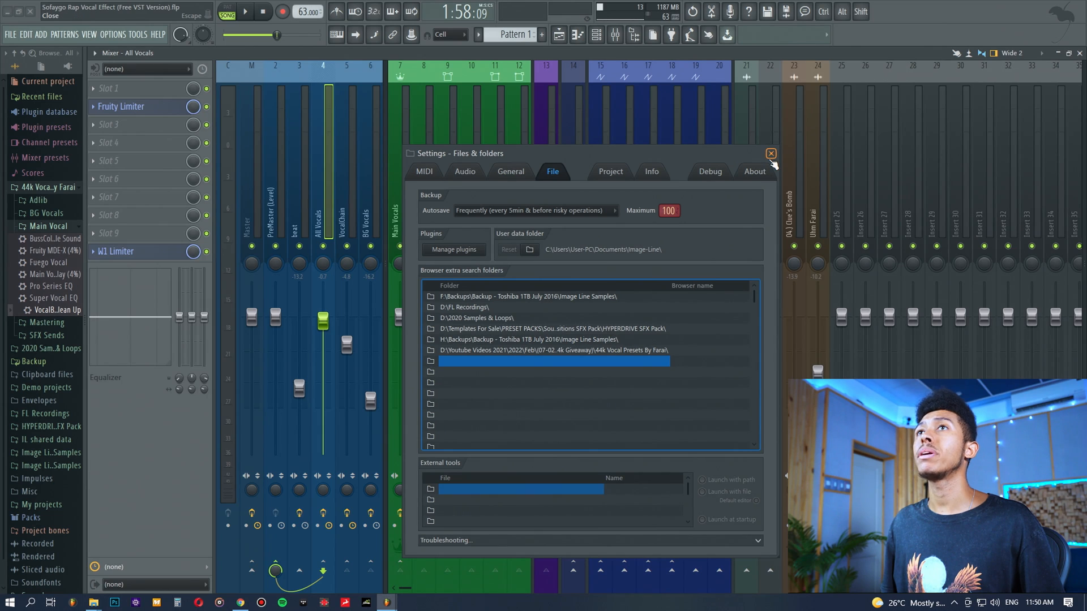
pyautogui.click(771, 154)
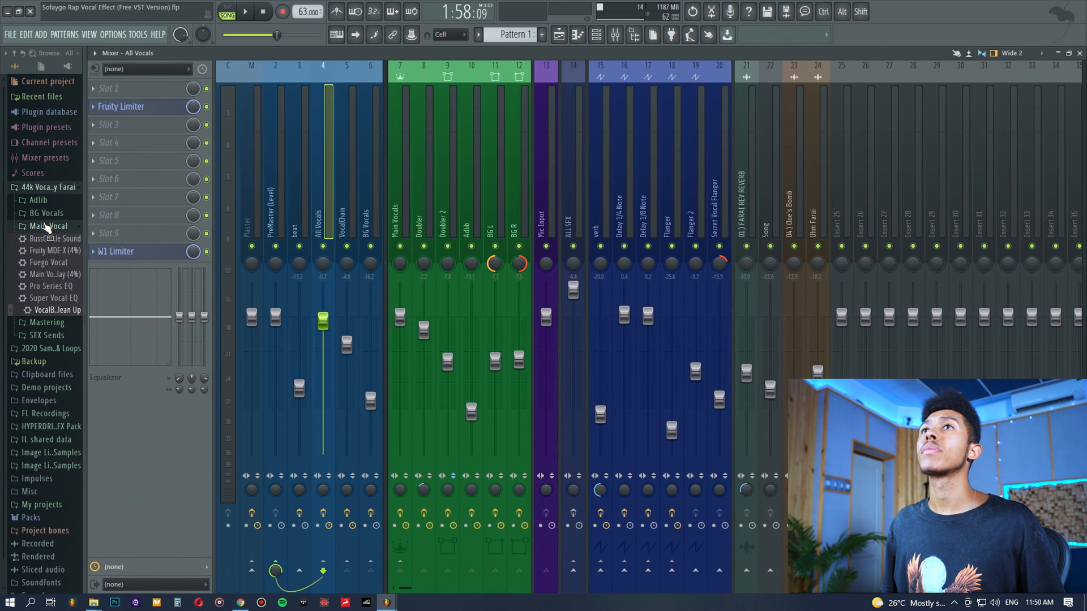
# Step: Collapse the Main Vocal folder in the browser and open the Adlib preset folder in File Explorer
pyautogui.click(48, 226)
pyautogui.moveTo(93, 603)
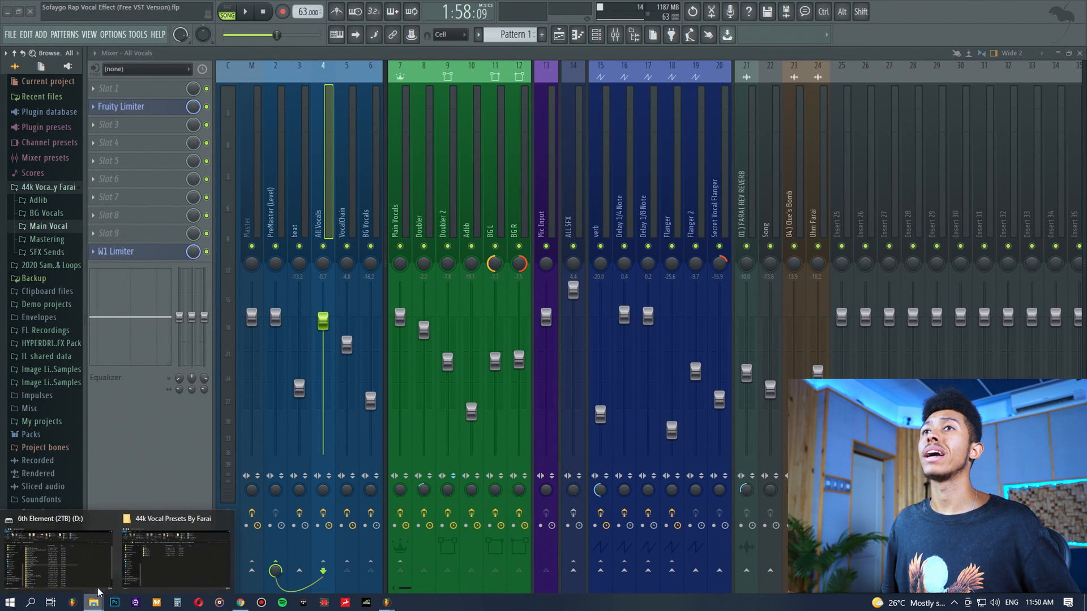
pyautogui.click(151, 558)
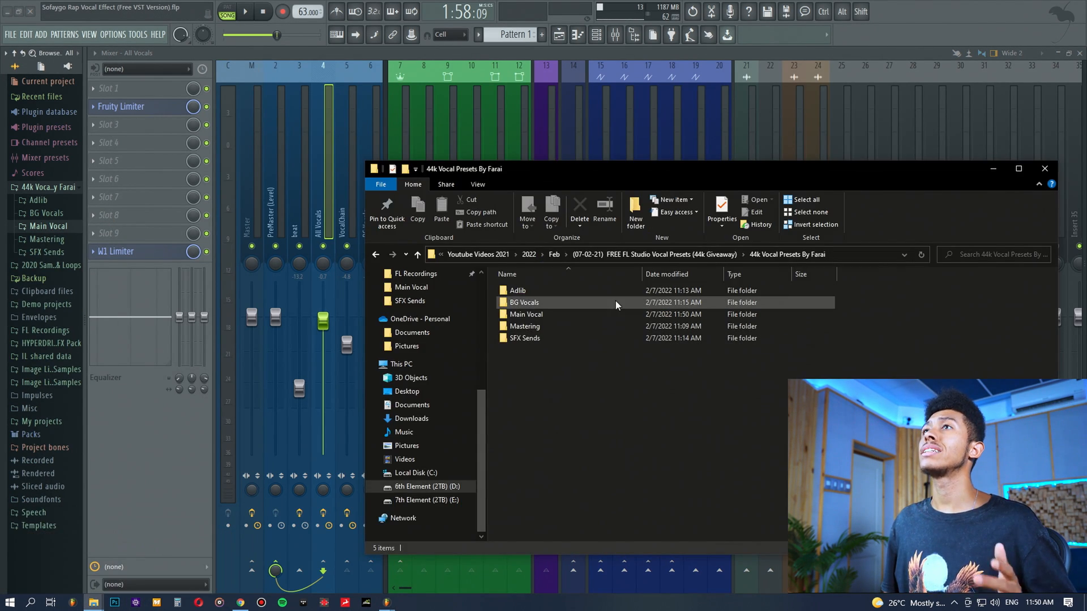
pyautogui.doubleClick(545, 287)
pyautogui.moveTo(501, 167); pyautogui.dragTo(681, 167)
# Step: Inspect the Adlib mixer track and play the arrangement in the playlist around bars 32 to 34 to hear the adlibs
pyautogui.click(466, 204)
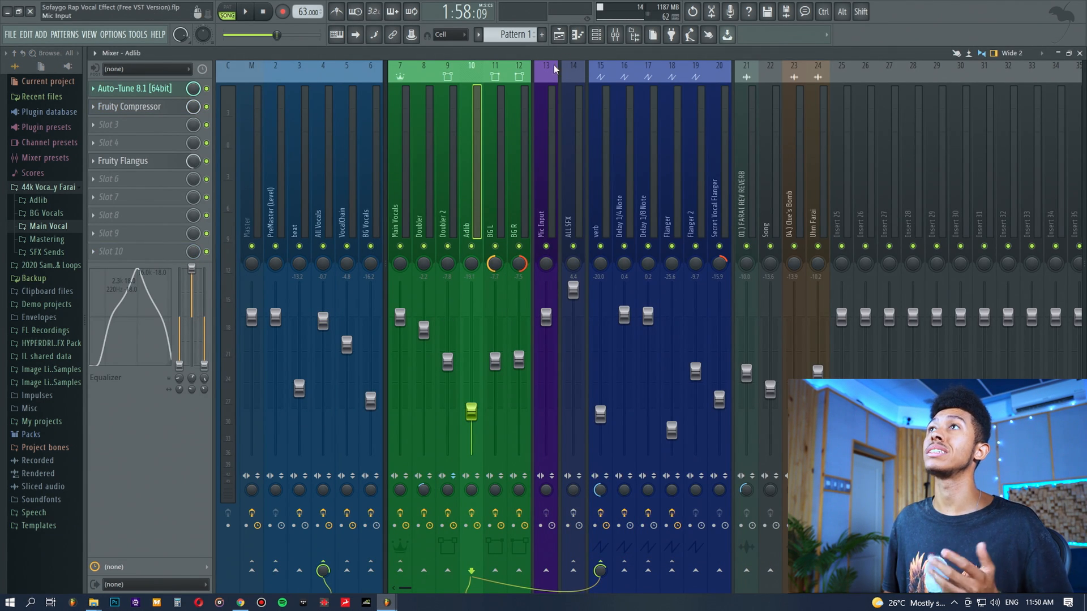
pyautogui.click(559, 35)
pyautogui.scroll(-2, 594, 286)
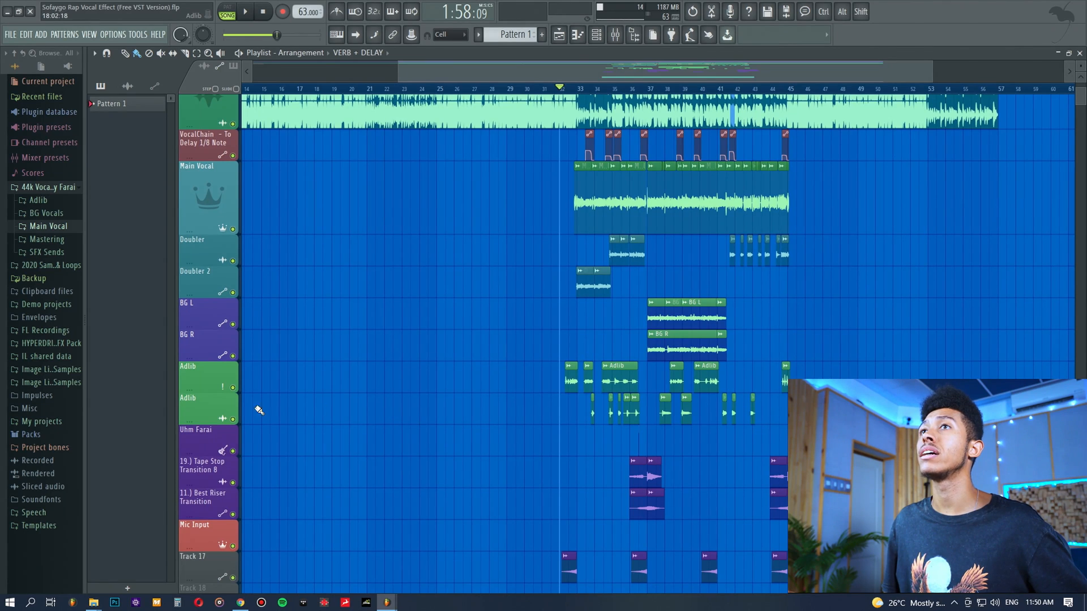
pyautogui.press('space')
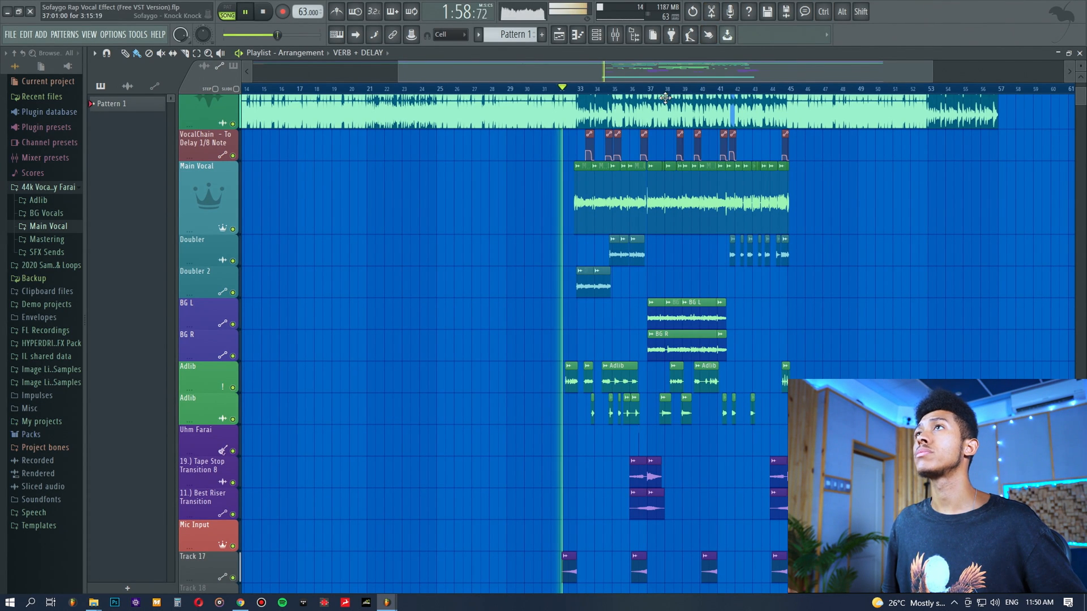
pyautogui.scroll(5, 625, 80)
pyautogui.moveTo(625, 79); pyautogui.dragTo(591, 79)
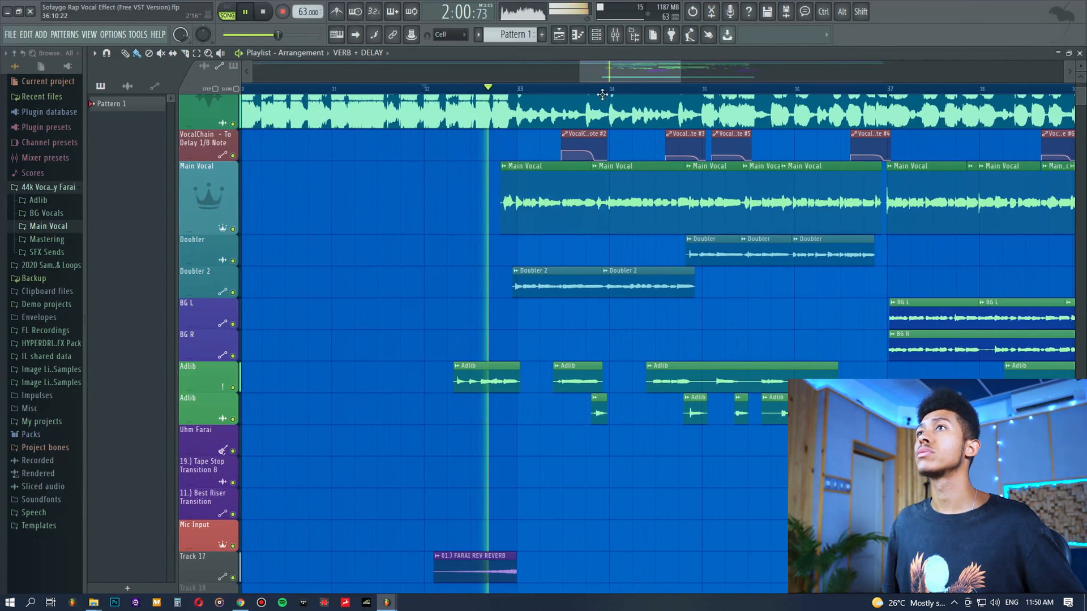
pyautogui.moveTo(551, 367); pyautogui.dragTo(579, 389)
pyautogui.keyDown('ctrl'); pyautogui.click(648, 341); pyautogui.keyUp('ctrl')
pyautogui.press('p')
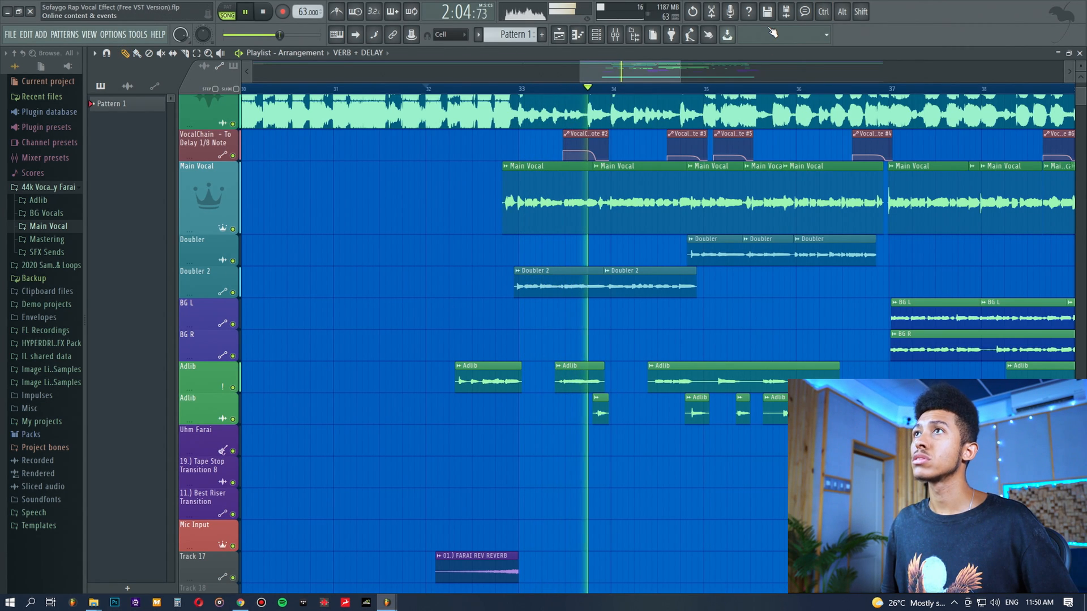
pyautogui.press('space')
# Step: Solo the upper Adlib playlist track and play it from the start of its second clip
pyautogui.click(559, 89)
pyautogui.rightClick(233, 389)
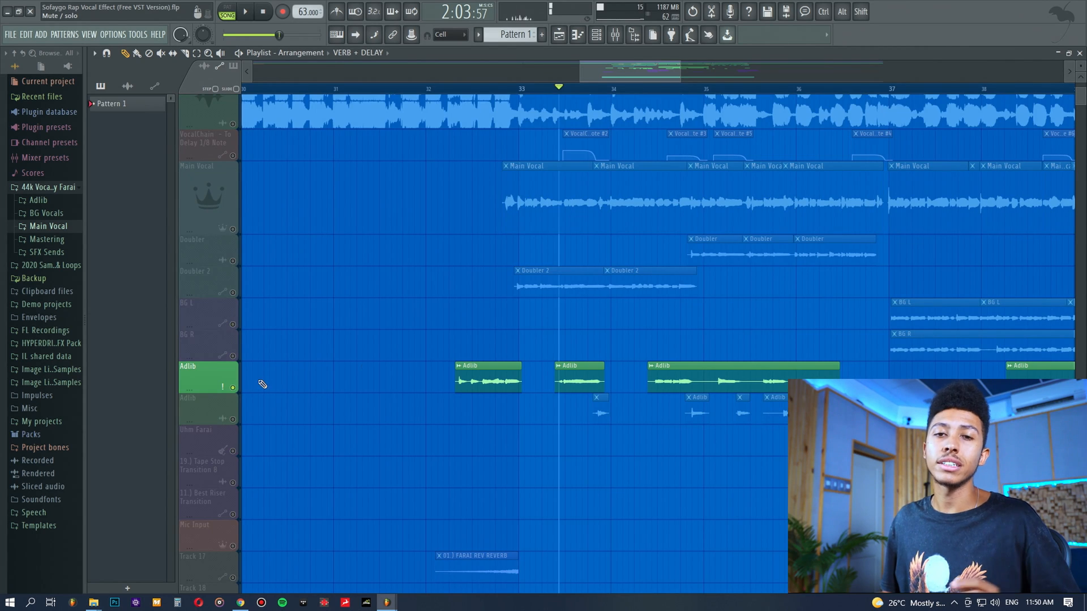
pyautogui.press('space')
pyautogui.press('space')
# Step: Switch to File Explorer and examine the presets in the Adlib and BG Vocals folders
pyautogui.hotkey('alt', 'Tab')
pyautogui.moveTo(734, 357); pyautogui.dragTo(733, 273)
pyautogui.click(758, 406)
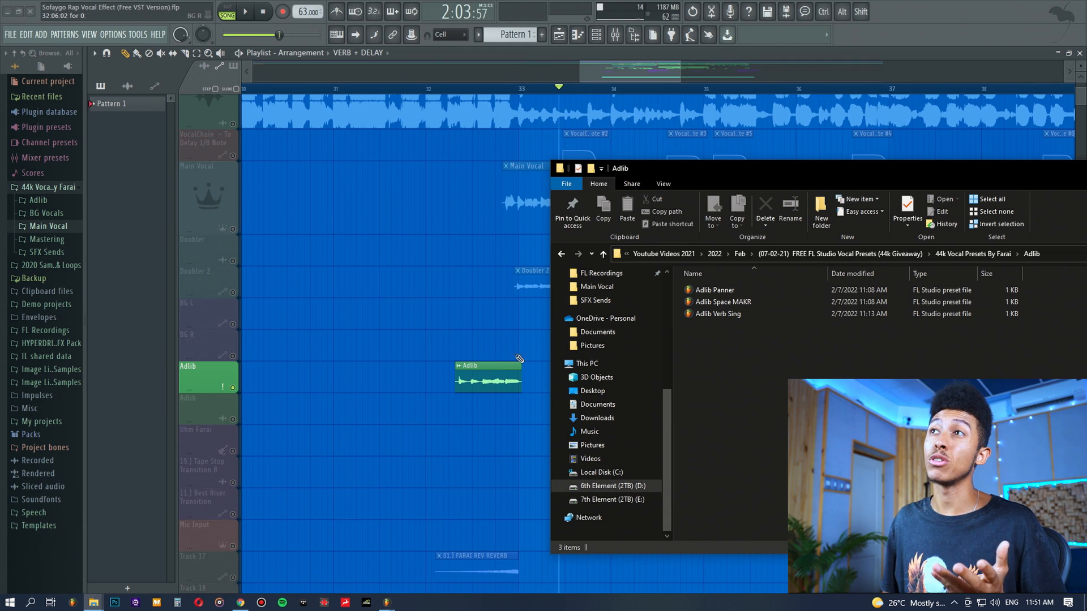
pyautogui.click(974, 253)
pyautogui.click(749, 303)
pyautogui.doubleClick(749, 302)
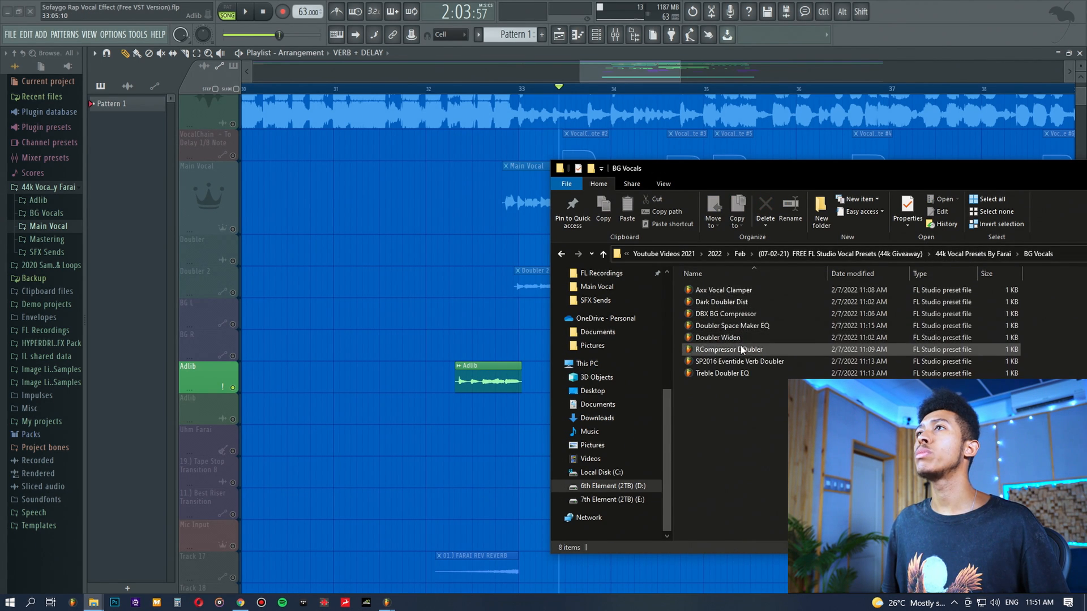
# Step: Switch the playlist solo from Adlib to Doubler 2 in FL Studio and play it from just before bar 33
pyautogui.click(620, 71)
pyautogui.rightClick(232, 388)
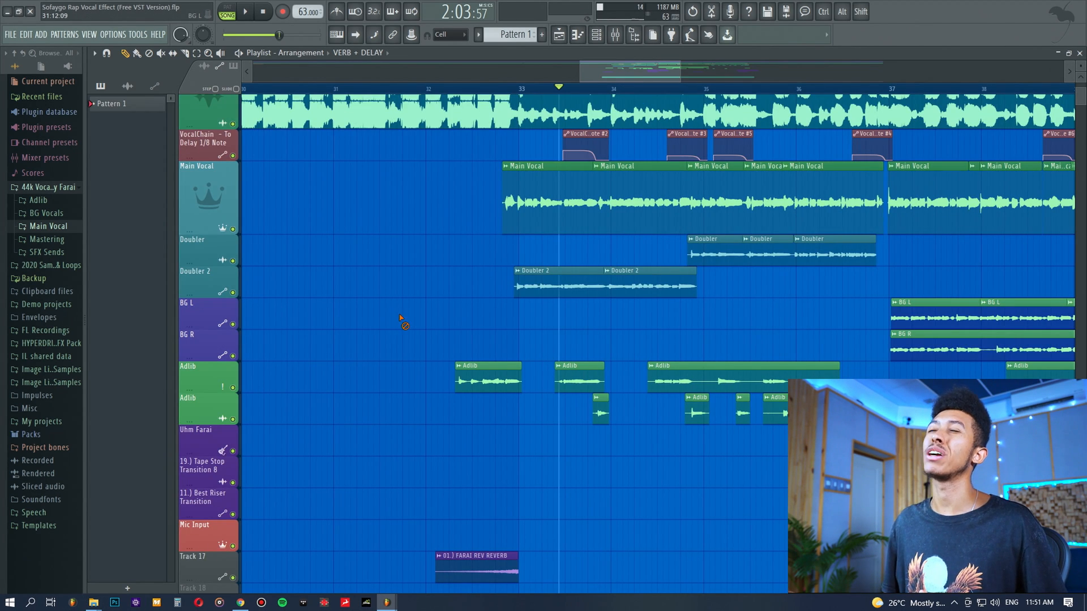
pyautogui.click(508, 89)
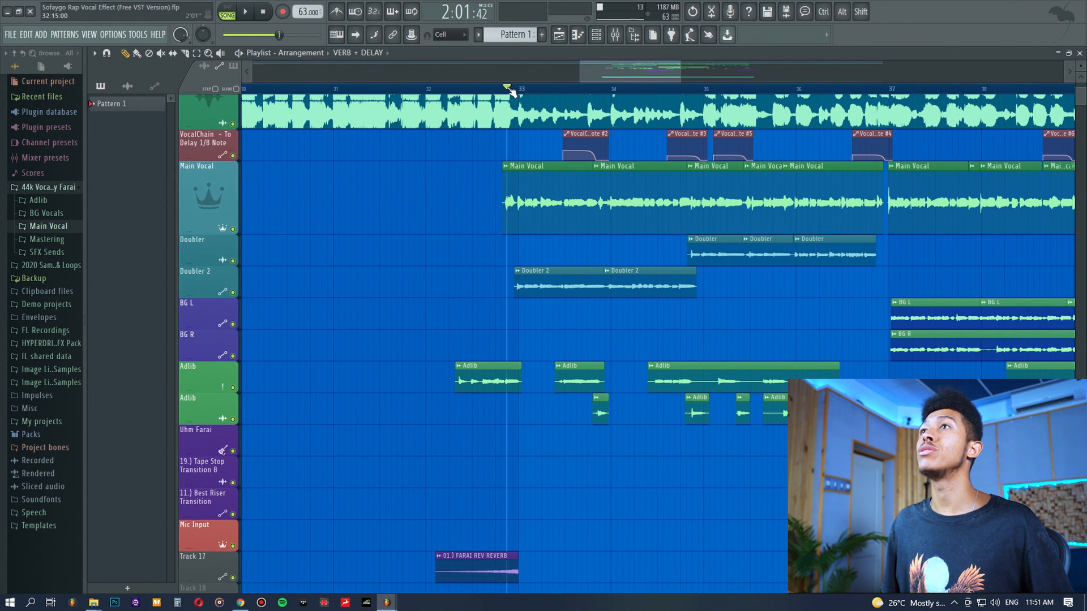
pyautogui.rightClick(232, 292)
pyautogui.press('space')
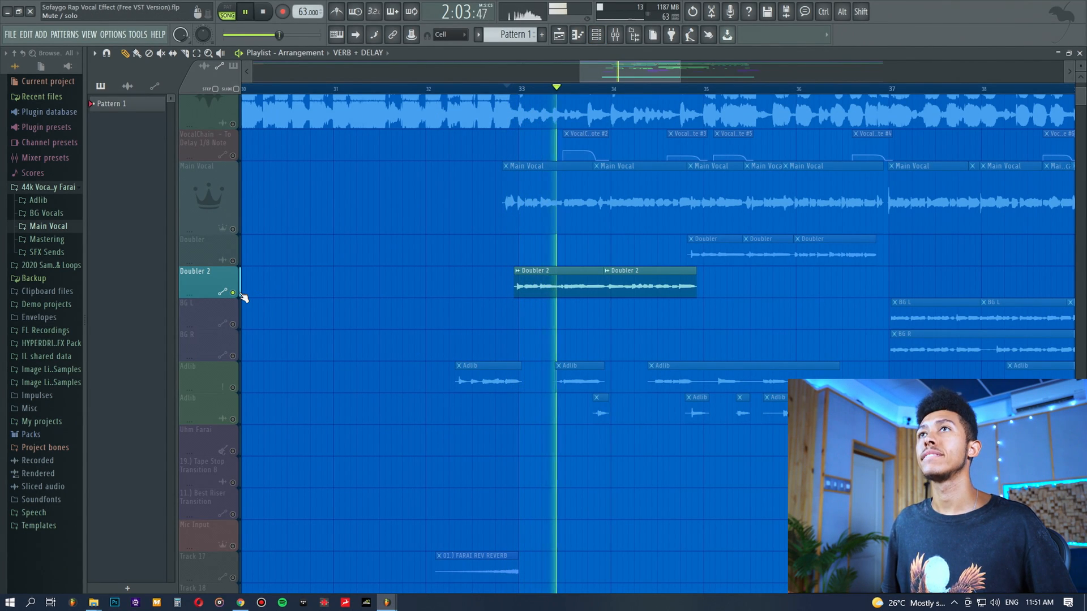
pyautogui.press('space')
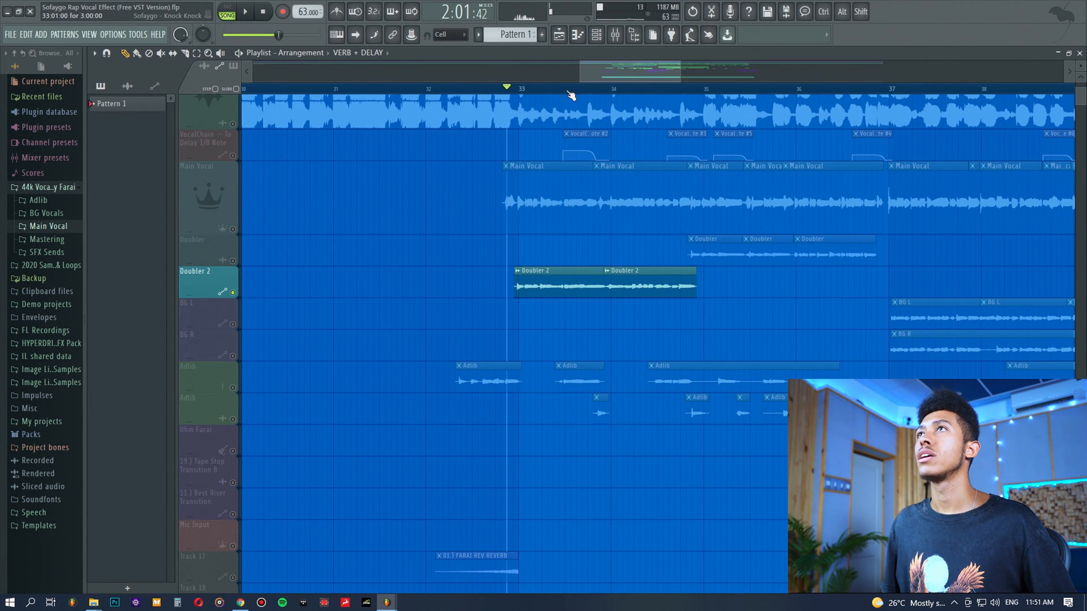
# Step: Load the Axx Vocal Clamper preset from the BG Vocals folder into slot 4 of the Doubler 2 mixer track
pyautogui.click(617, 36)
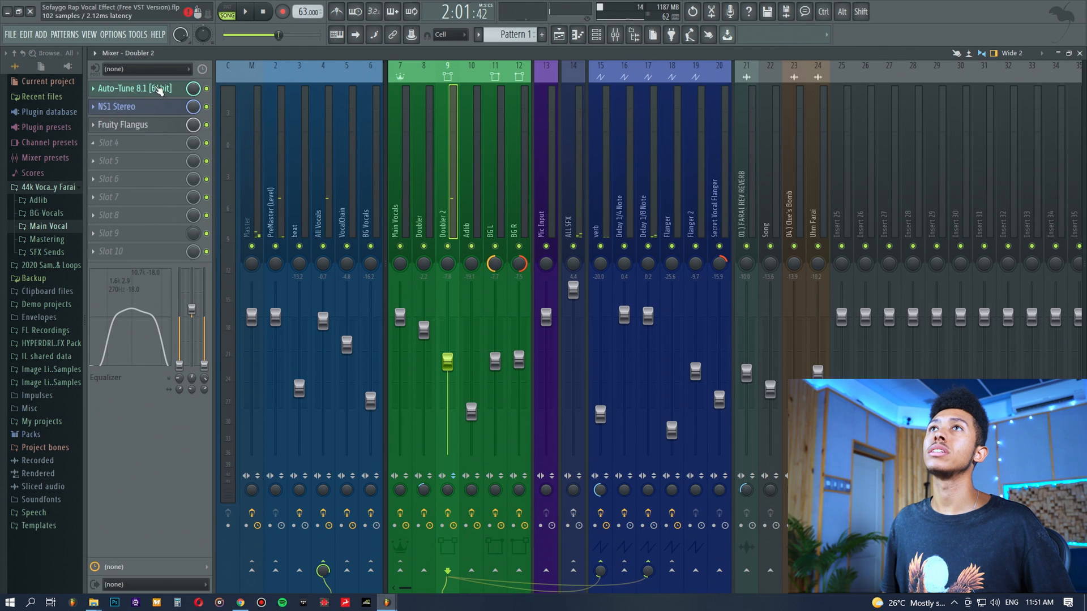
pyautogui.click(559, 35)
pyautogui.hotkey('alt', 'Tab')
pyautogui.moveTo(746, 169); pyautogui.dragTo(665, 164)
pyautogui.click(642, 285)
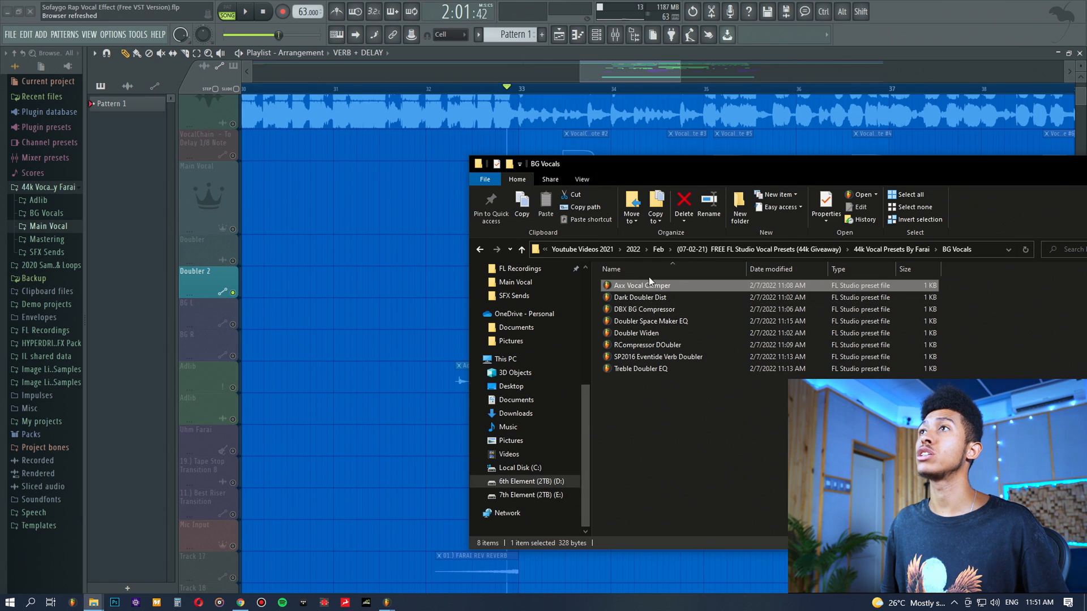
pyautogui.click(616, 35)
pyautogui.hotkey('alt', 'Tab')
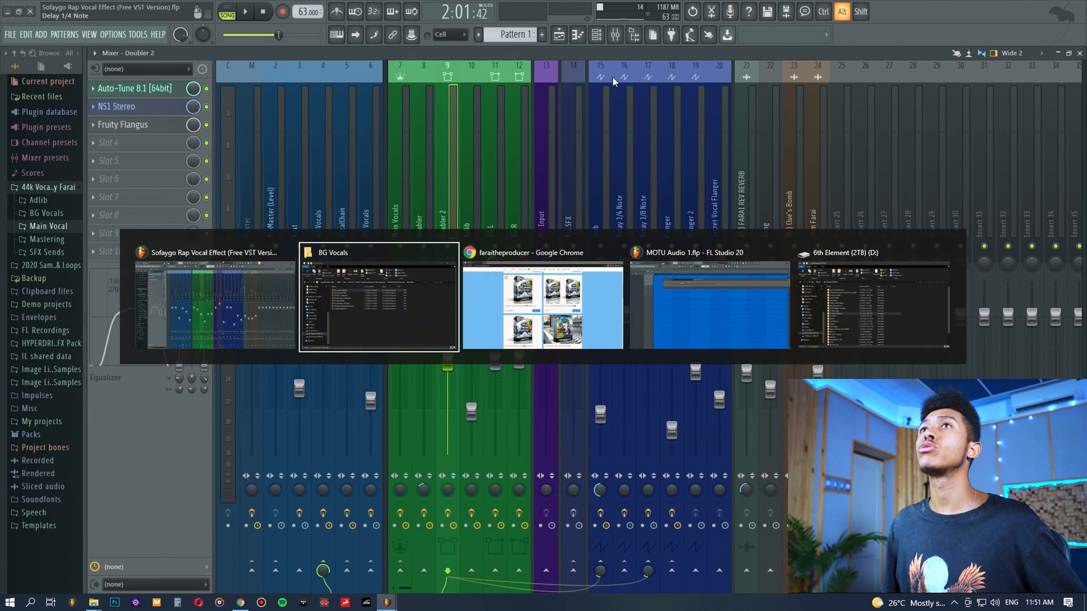
pyautogui.moveTo(147, 151); pyautogui.dragTo(642, 160)
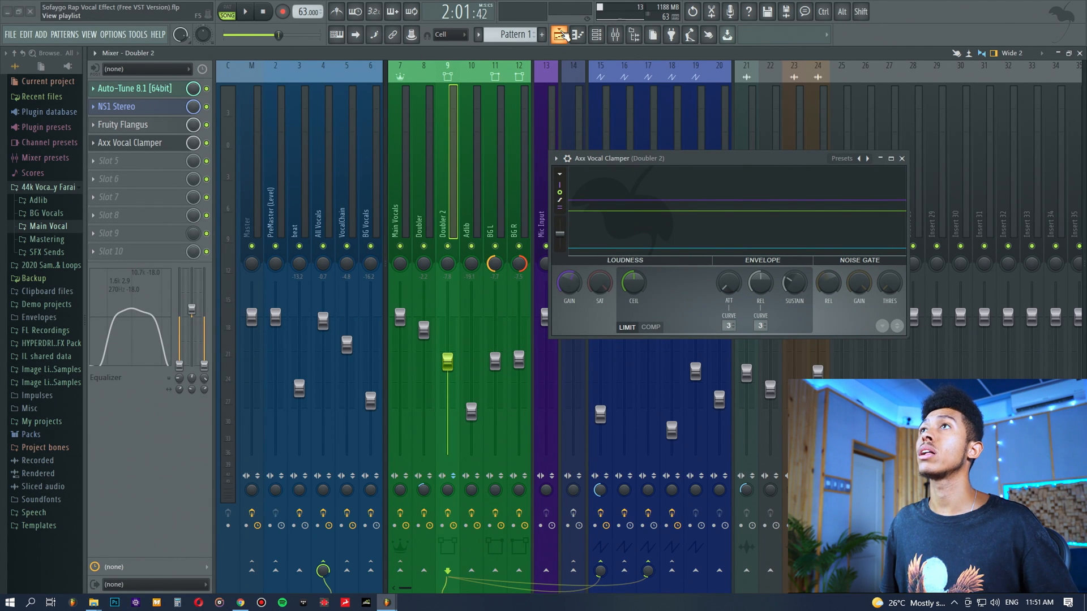
# Step: Switch Axx Vocal Clamper to compressor mode and adjust its threshold and gain, bringing gain to about 3.2 dB while Doubler 2 plays
pyautogui.click(564, 34)
pyautogui.press('space')
pyautogui.click(615, 36)
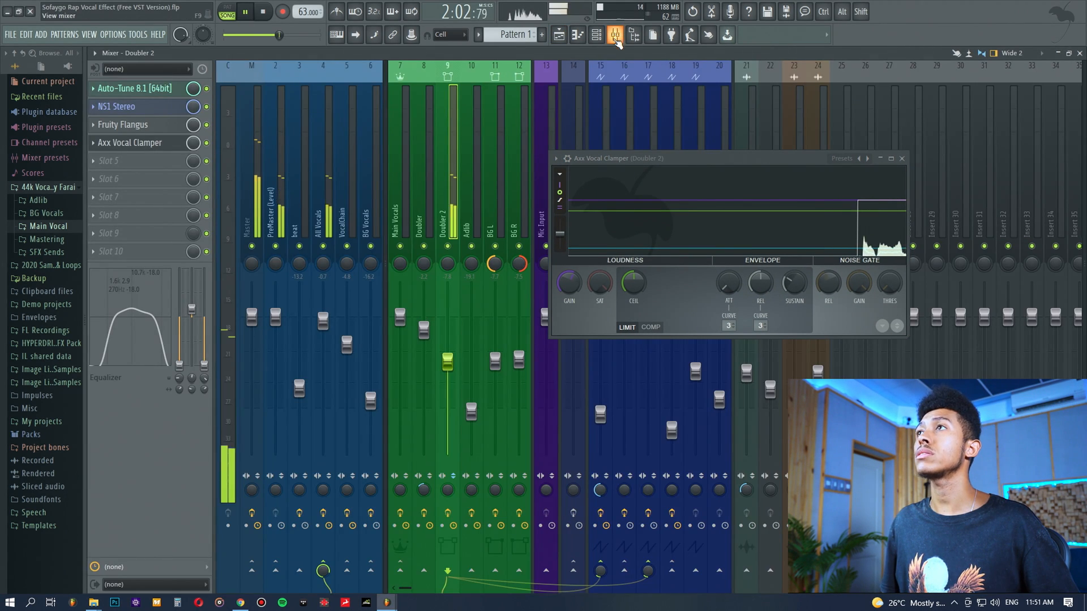
pyautogui.click(651, 327)
pyautogui.press('space')
pyautogui.moveTo(633, 283); pyautogui.dragTo(634, 281)
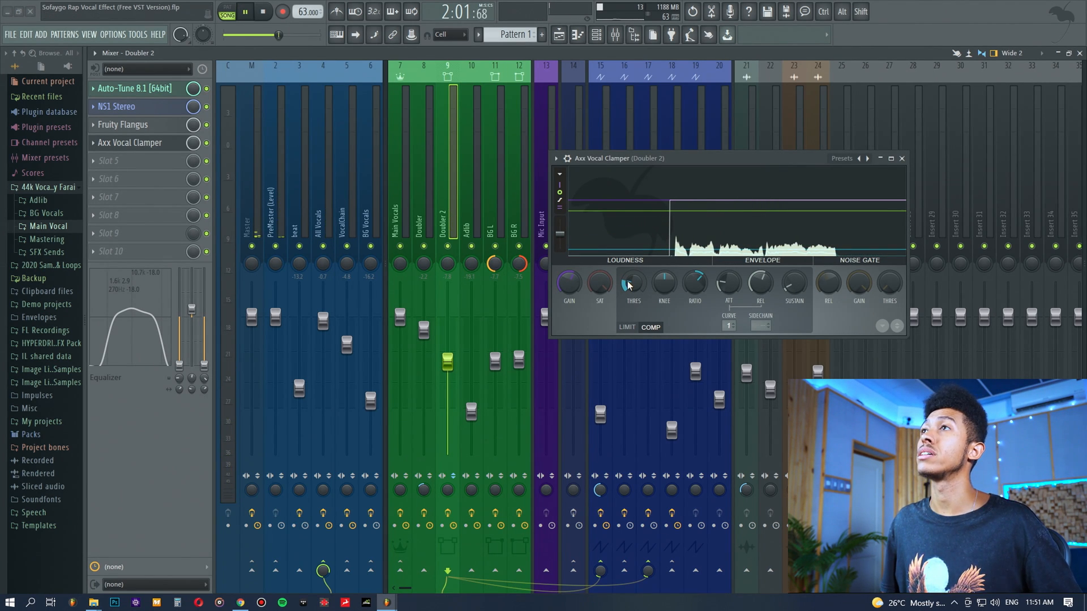
pyautogui.moveTo(569, 283); pyautogui.dragTo(569, 276)
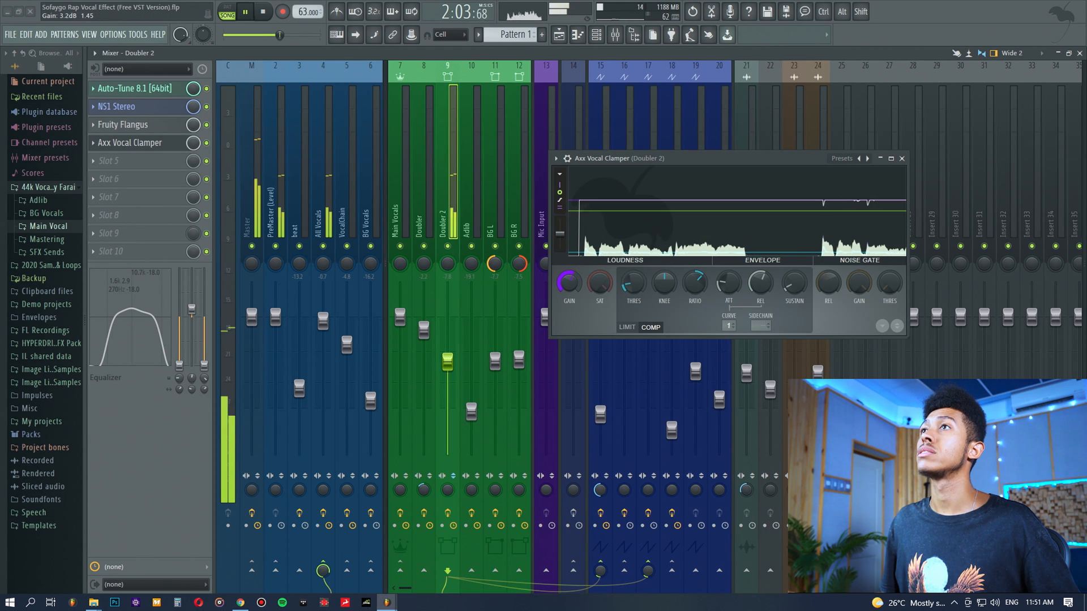
pyautogui.press('space')
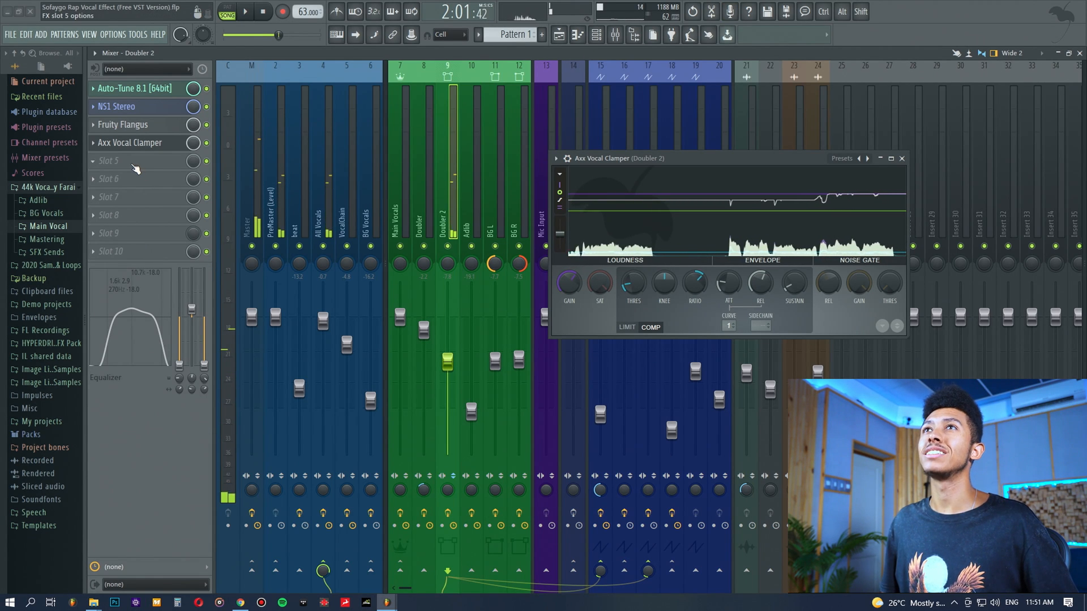
# Step: Delete Axx Vocal Clamper from Doubler 2 and load the Doubler Space Maker EQ preset into slot 6
pyautogui.click(94, 144)
pyautogui.click(164, 170)
pyautogui.hotkey('alt', 'Tab')
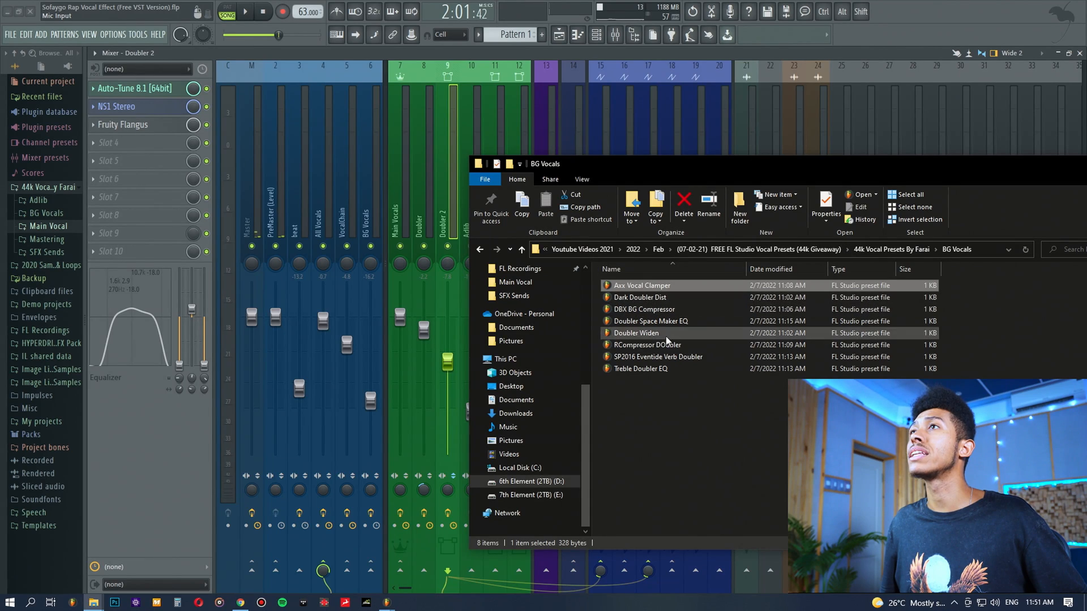
pyautogui.click(651, 321)
pyautogui.moveTo(318, 266); pyautogui.dragTo(147, 144)
pyautogui.moveTo(146, 76); pyautogui.dragTo(392, 103)
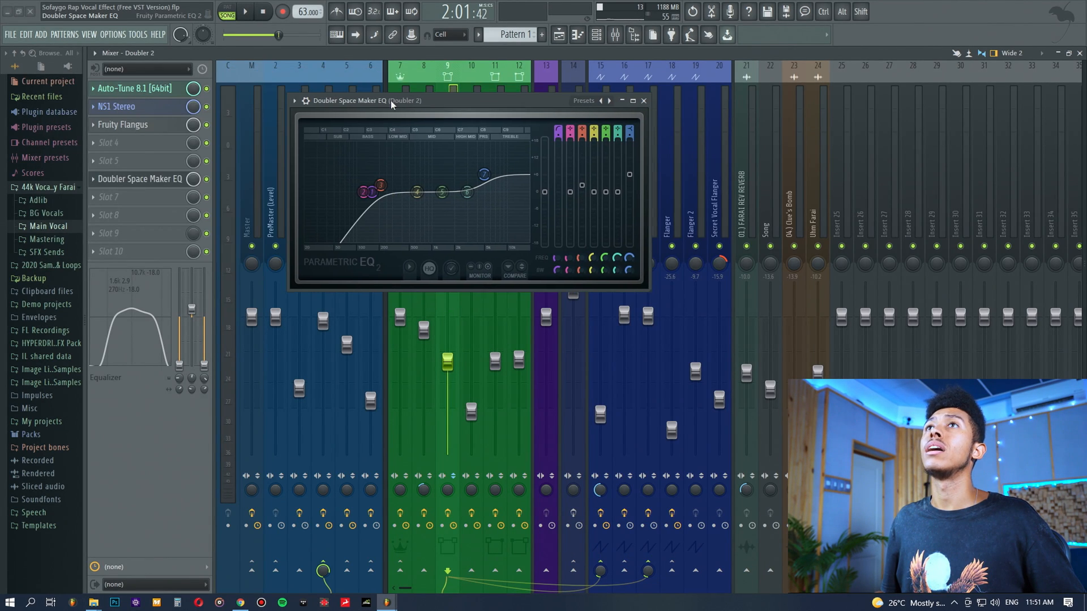
# Step: Replace Doubler Space Maker EQ with the Doubler Widen preset in slot 5 of Doubler 2 and play the vocal through it
pyautogui.click(94, 180)
pyautogui.click(109, 206)
pyautogui.hotkey('alt', 'Tab')
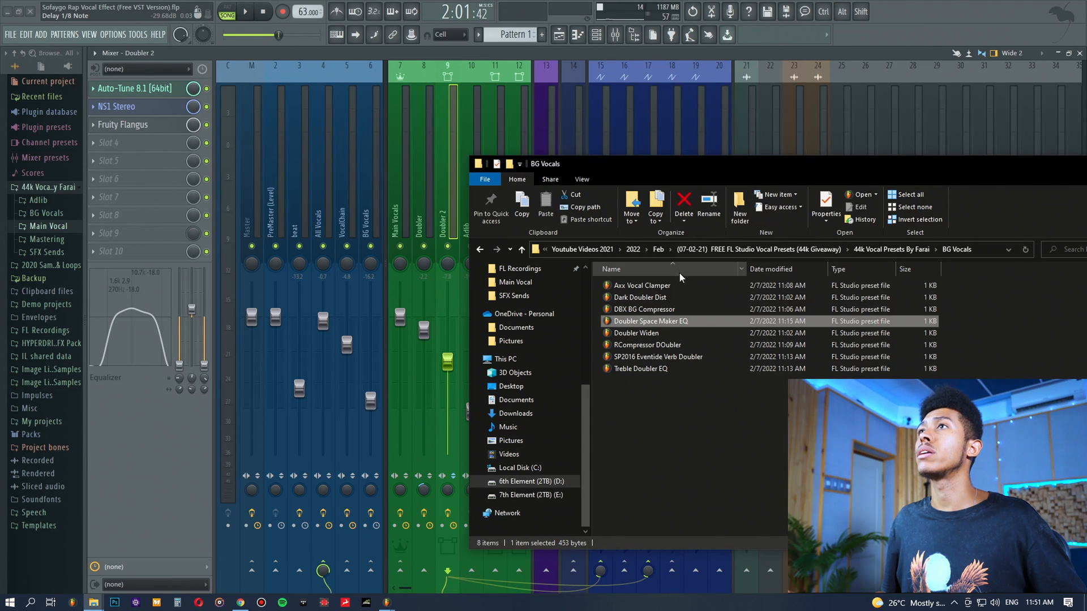
pyautogui.click(656, 333)
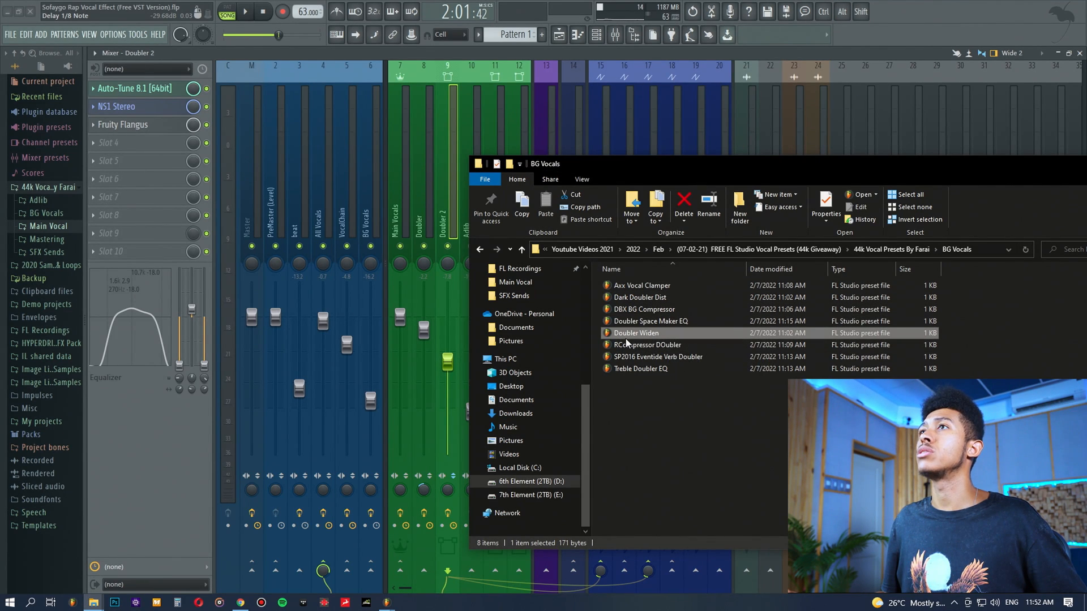
pyautogui.moveTo(365, 282); pyautogui.dragTo(120, 166)
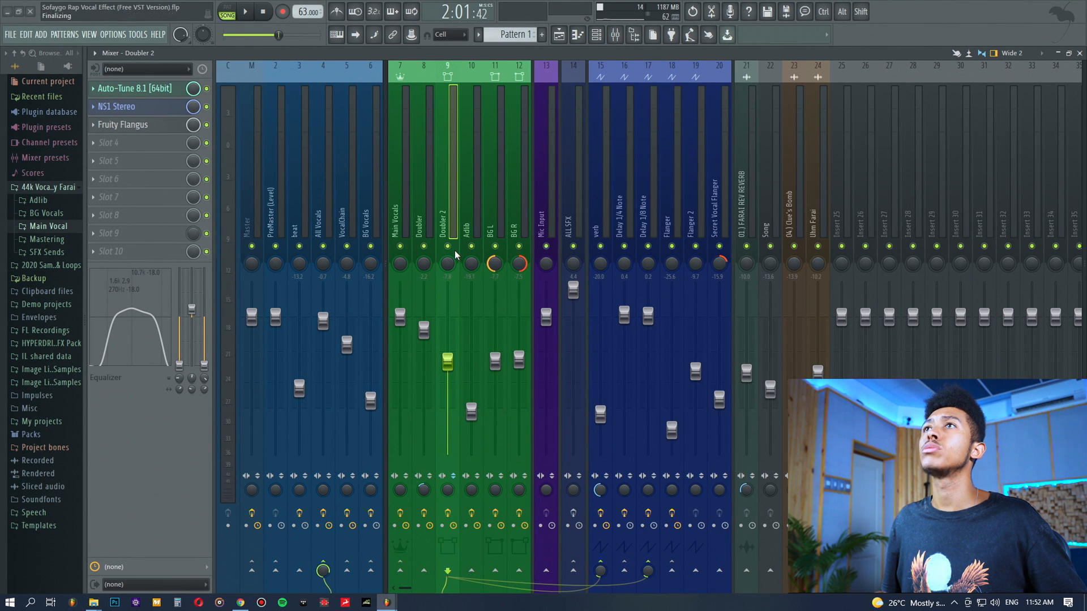
pyautogui.press('space')
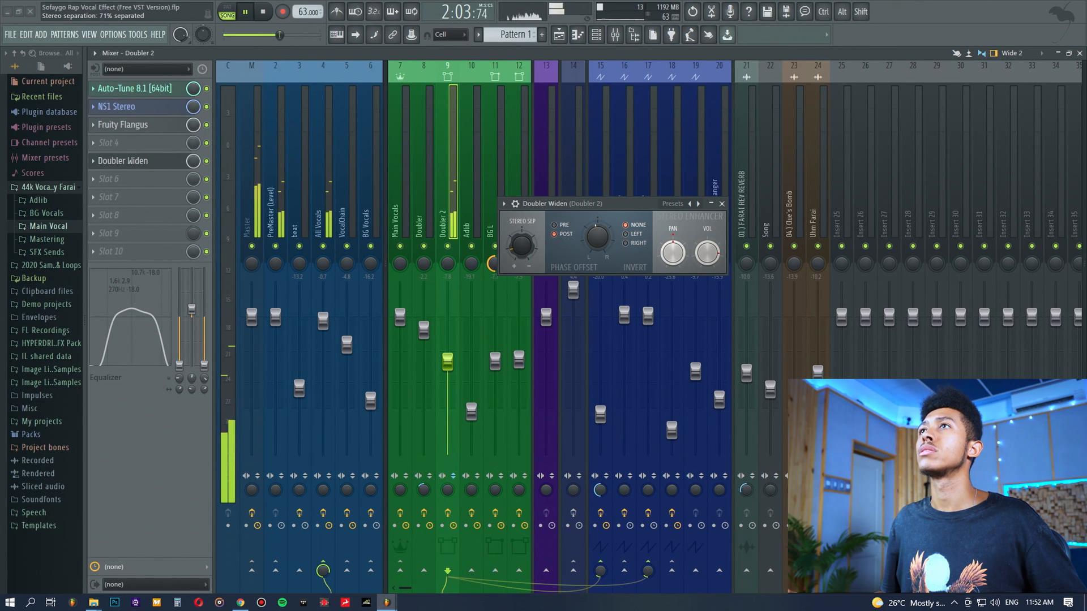
pyautogui.press('space')
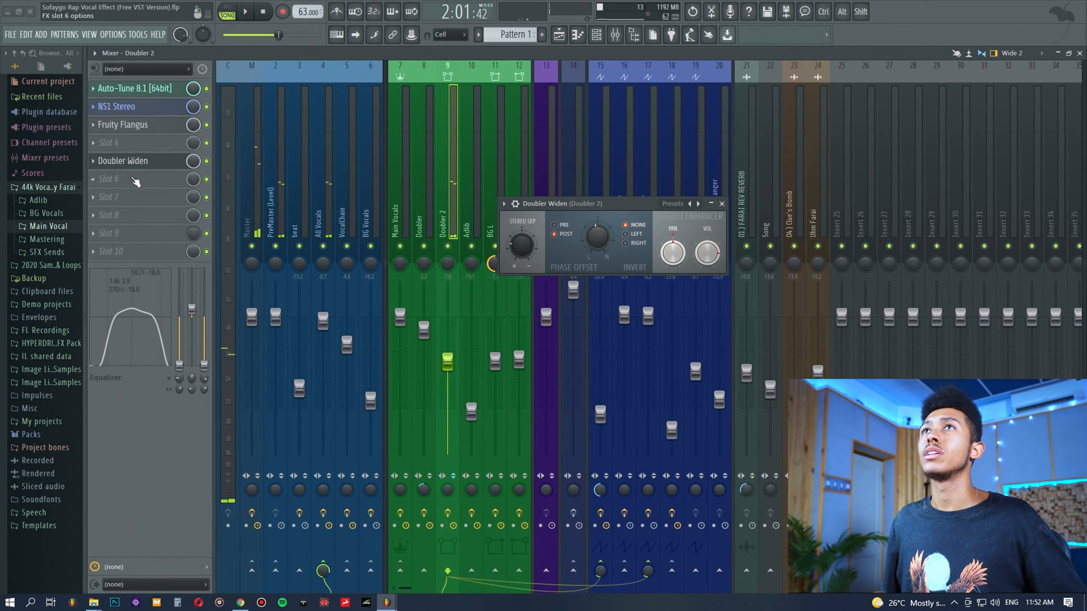
# Step: Delete Doubler Widen and load the SP2016 Eventide Verb Doubler preset from the BG Vocals folder into slot 6 of Doubler 2
pyautogui.click(95, 162)
pyautogui.moveTo(108, 190)
pyautogui.click(253, 118)
pyautogui.hotkey('alt', 'Tab')
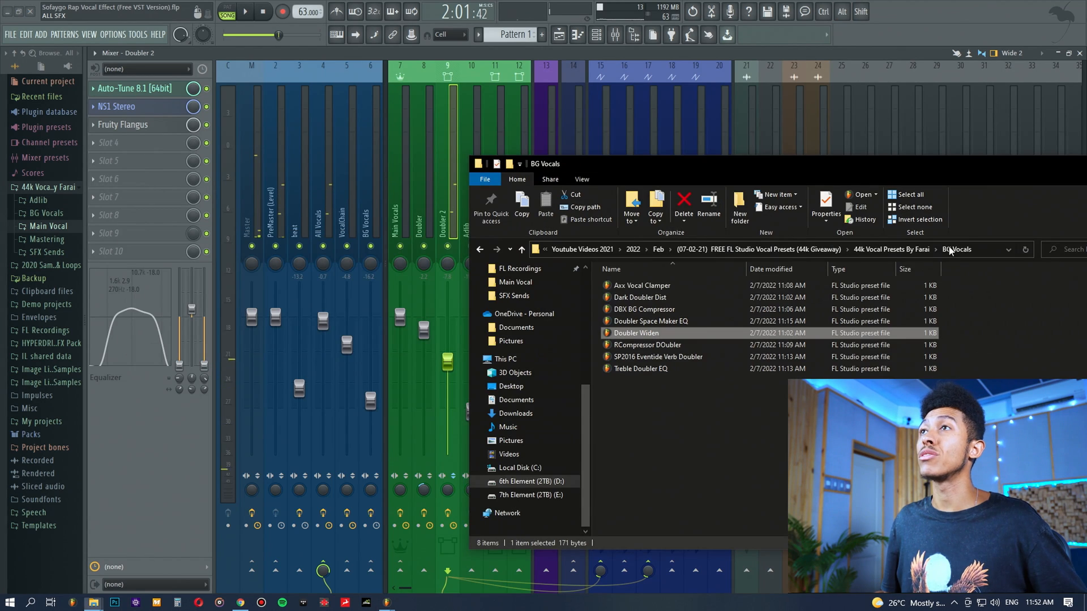
pyautogui.click(664, 358)
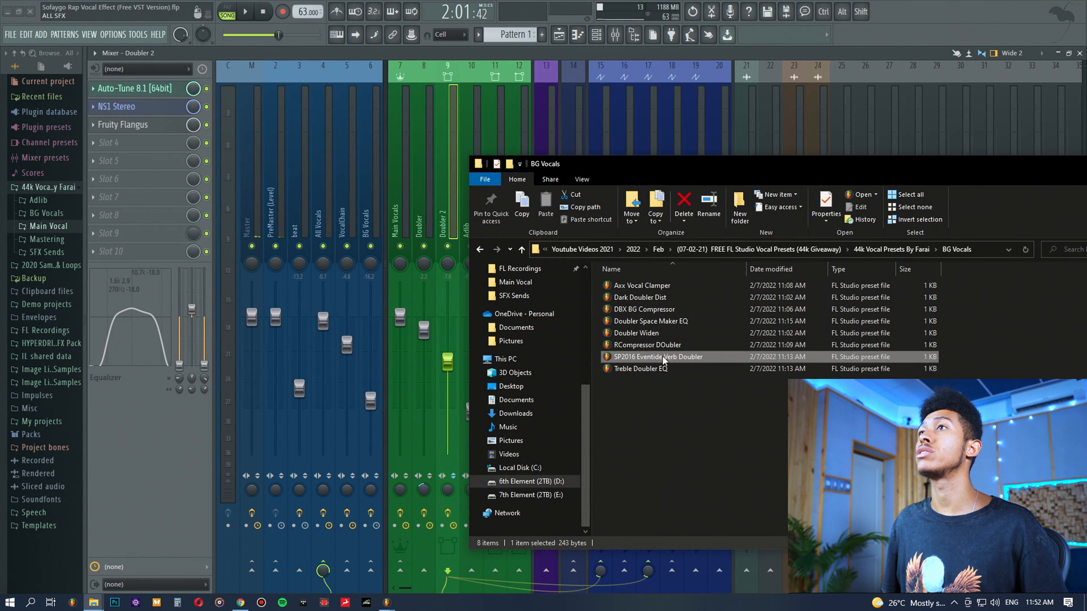
pyautogui.moveTo(131, 236); pyautogui.dragTo(139, 179)
# Step: Play Doubler 2 through the SP2016 Eventide Verb Doubler reverb, and delete the preset from slot 6 after listening
pyautogui.press('space')
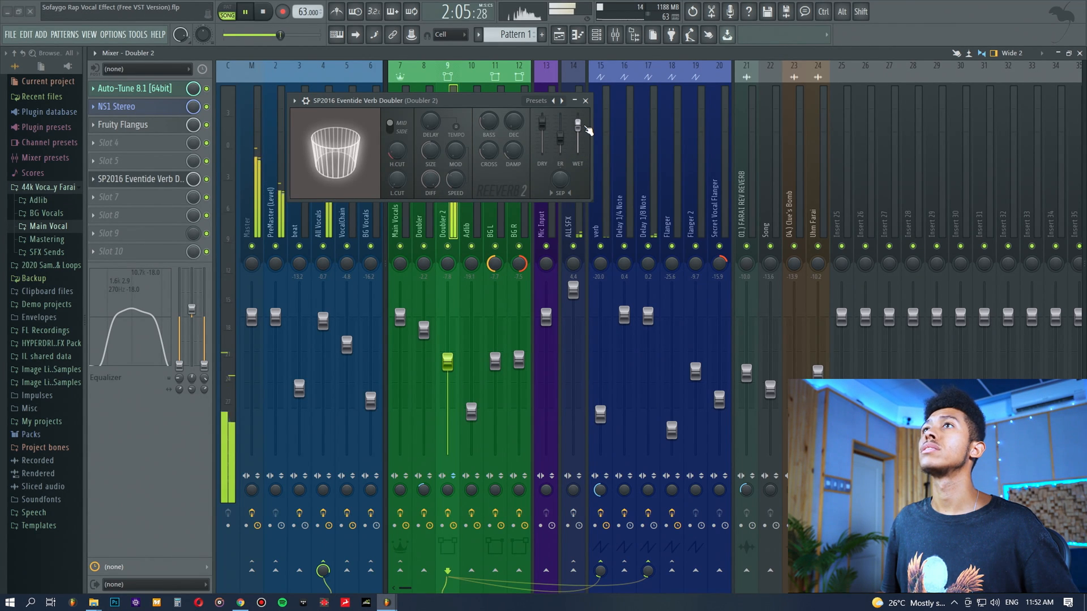
pyautogui.moveTo(436, 102); pyautogui.dragTo(512, 144)
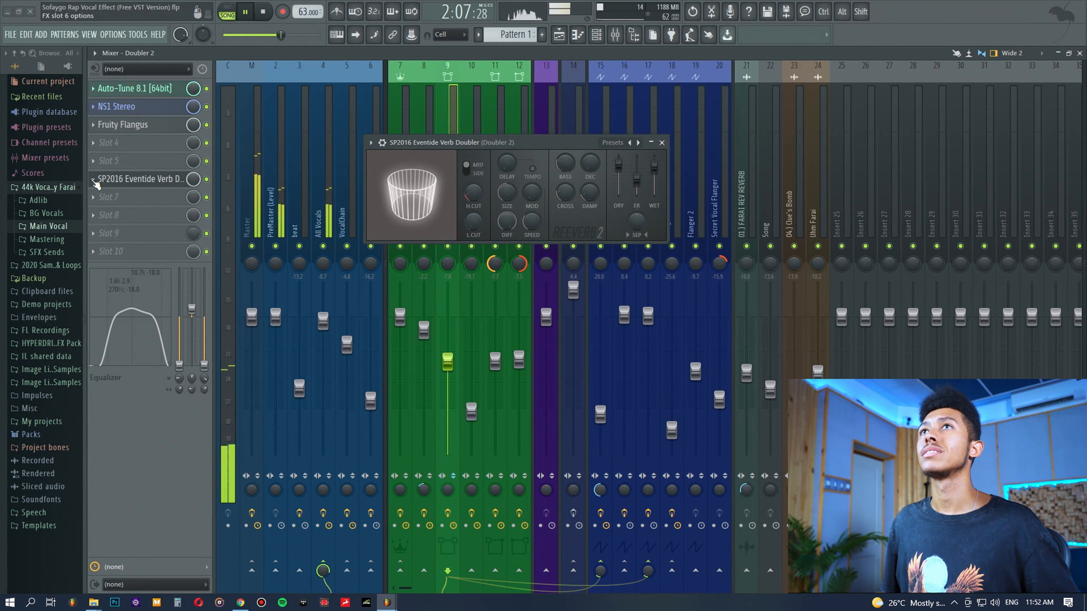
pyautogui.press('space')
pyautogui.click(95, 182)
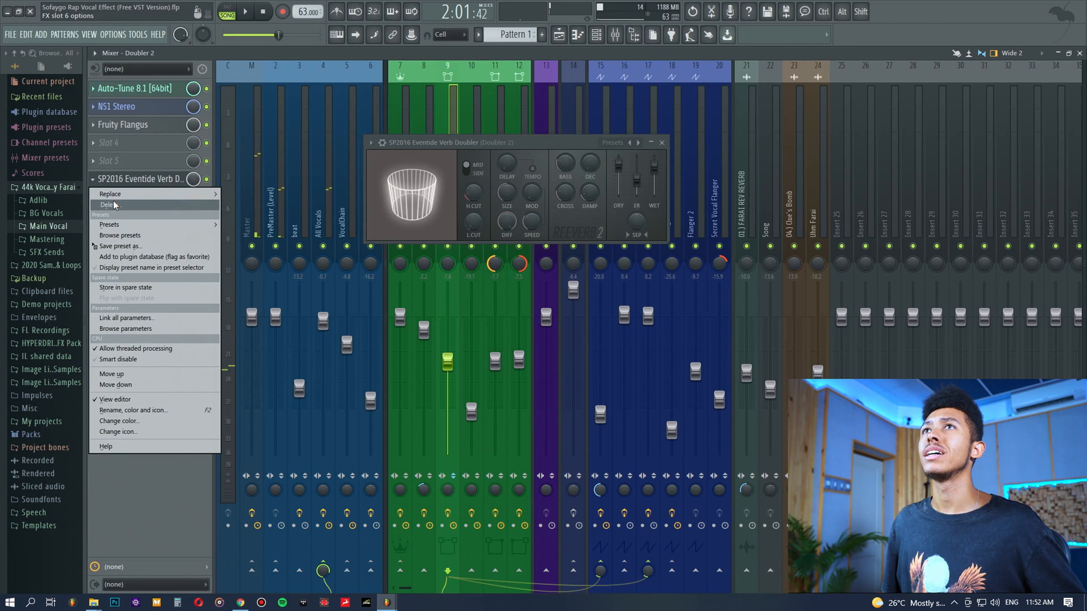
pyautogui.click(108, 205)
# Step: Load the Main Vocal Delay (4%) preset from the pack's Main Vocal folder into slot 6 of the Doubler 2 mixer track
pyautogui.hotkey('alt', 'Tab')
pyautogui.click(895, 249)
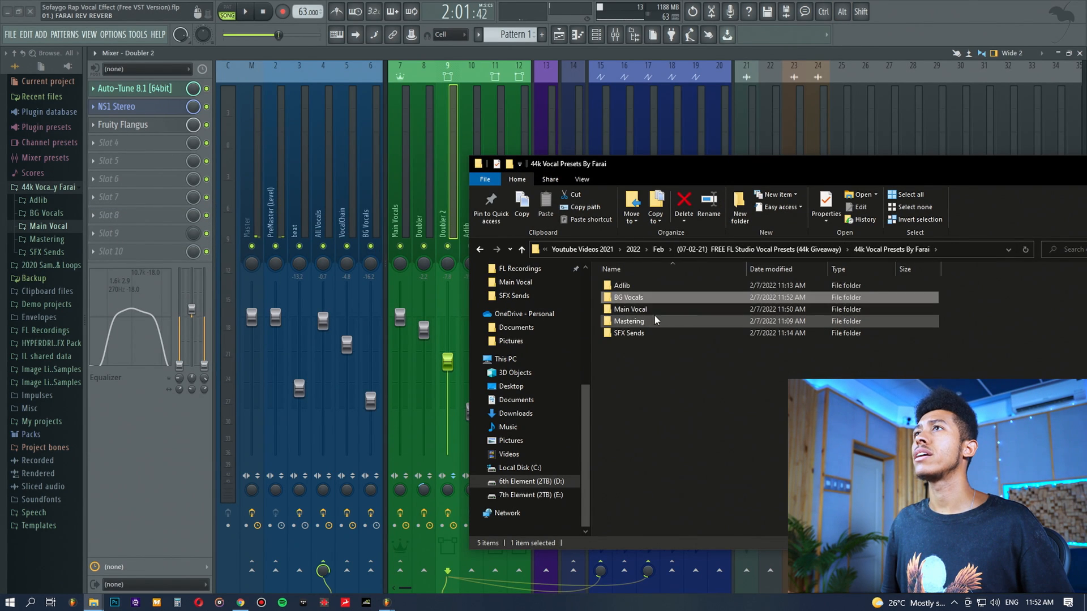
pyautogui.doubleClick(636, 310)
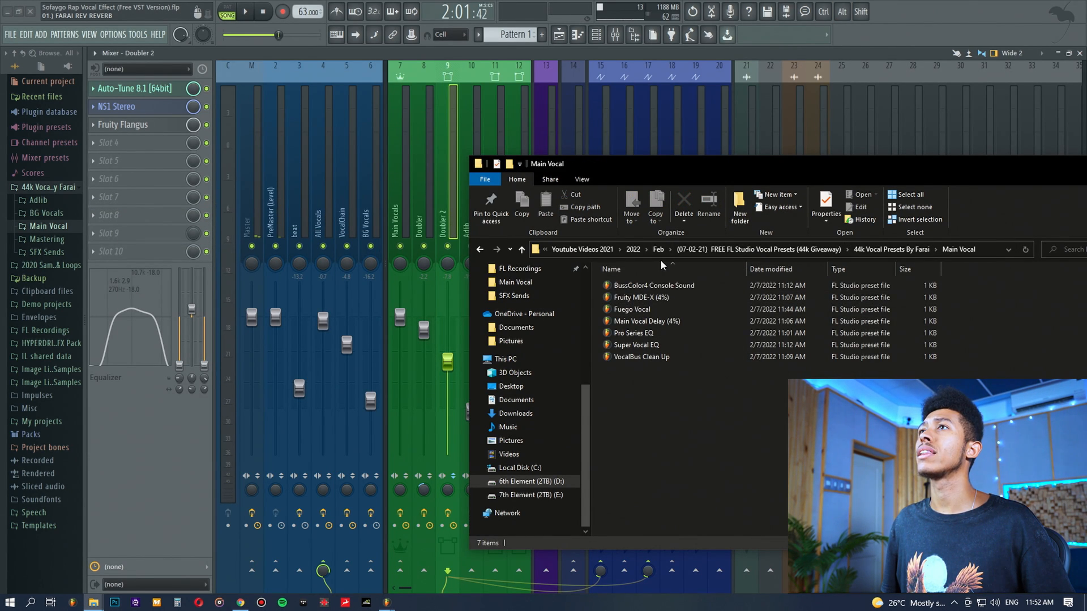
pyautogui.click(653, 336)
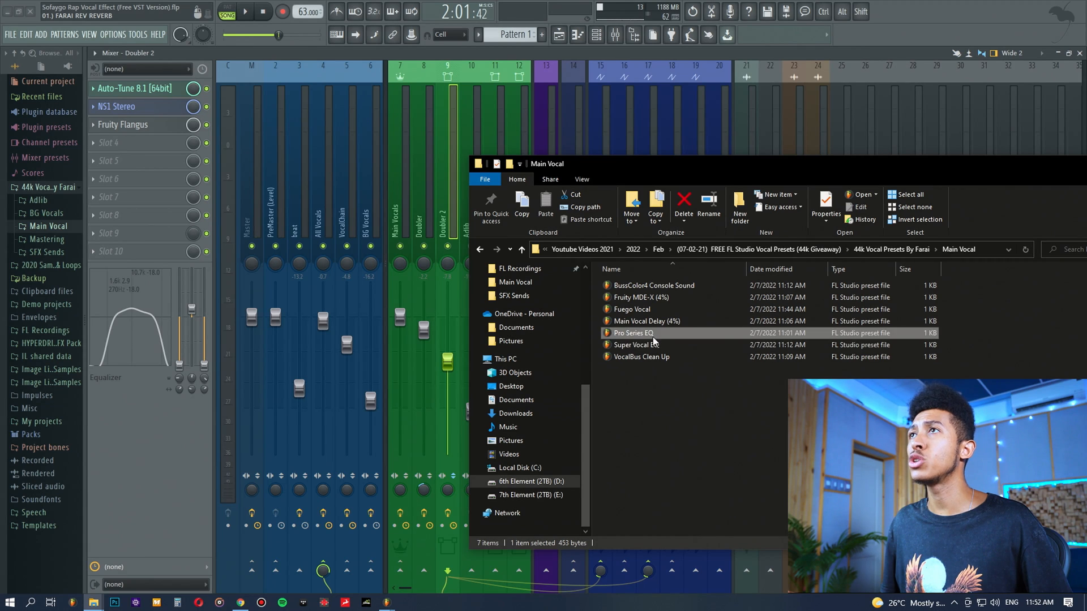
pyautogui.click(653, 321)
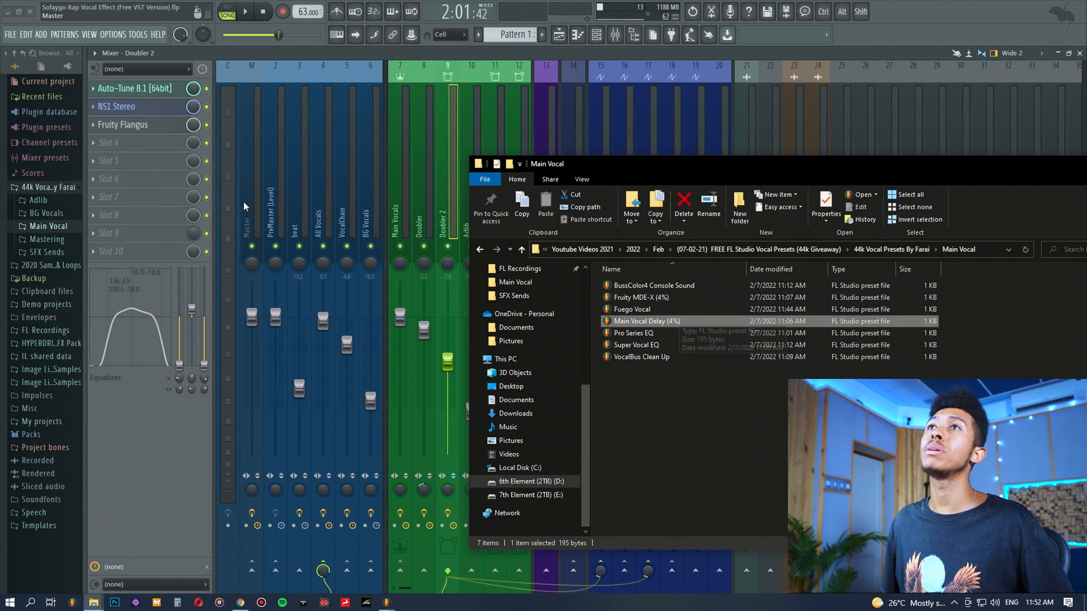
pyautogui.click(195, 180)
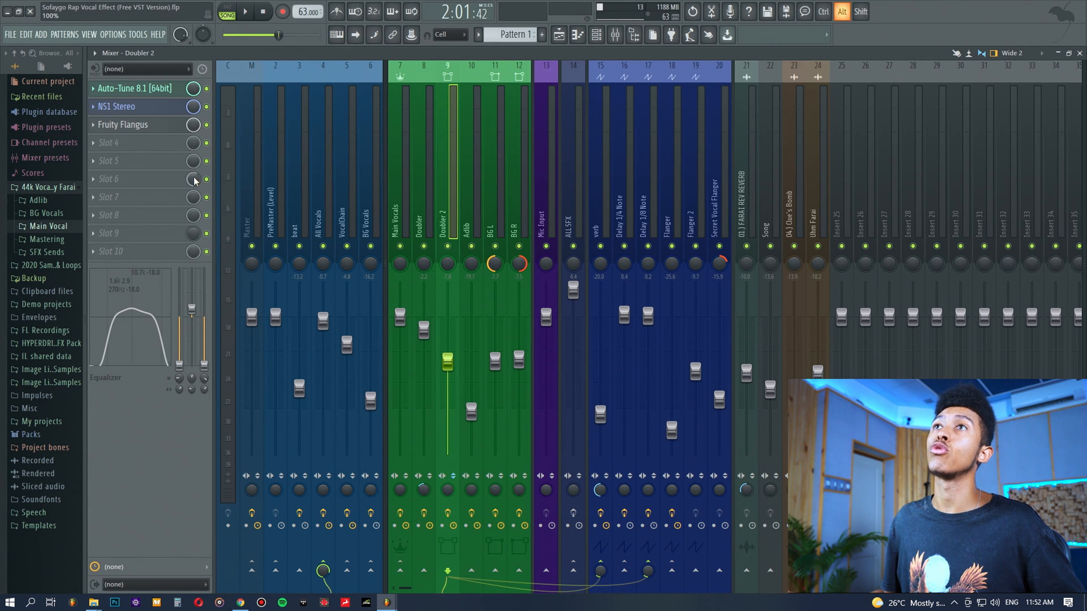
pyautogui.hotkey('alt', 'Tab')
pyautogui.moveTo(647, 321); pyautogui.dragTo(129, 178)
pyautogui.moveTo(444, 142); pyautogui.dragTo(619, 175)
# Step: Audition Main Vocal Delay (4%) on Doubler 2, including with the slot's mix level at 4%, and delete it after listening
pyautogui.press('space')
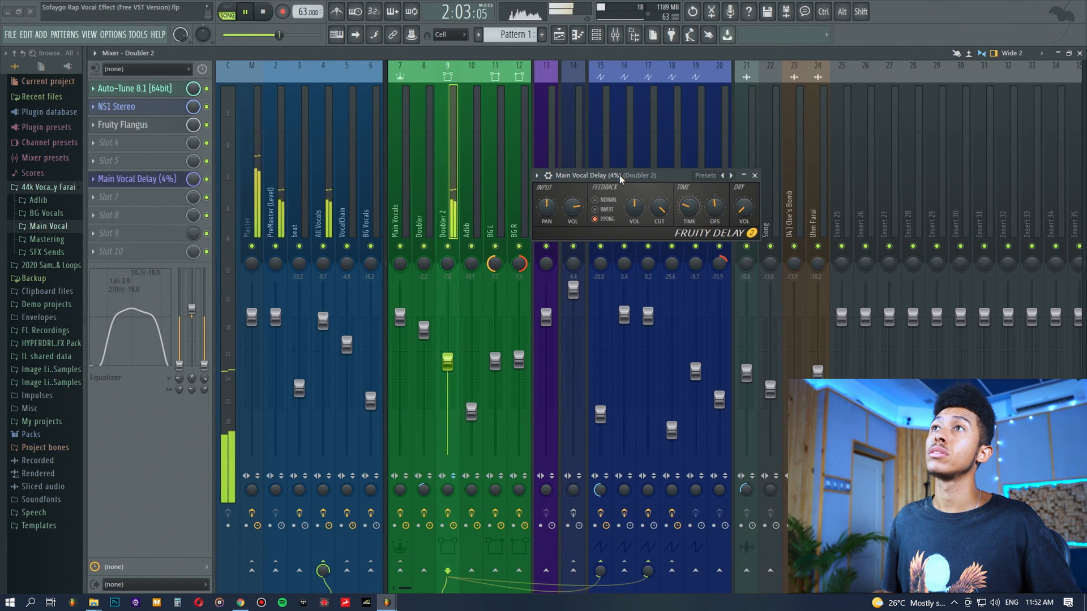
pyautogui.press('space')
pyautogui.moveTo(597, 179); pyautogui.dragTo(526, 163)
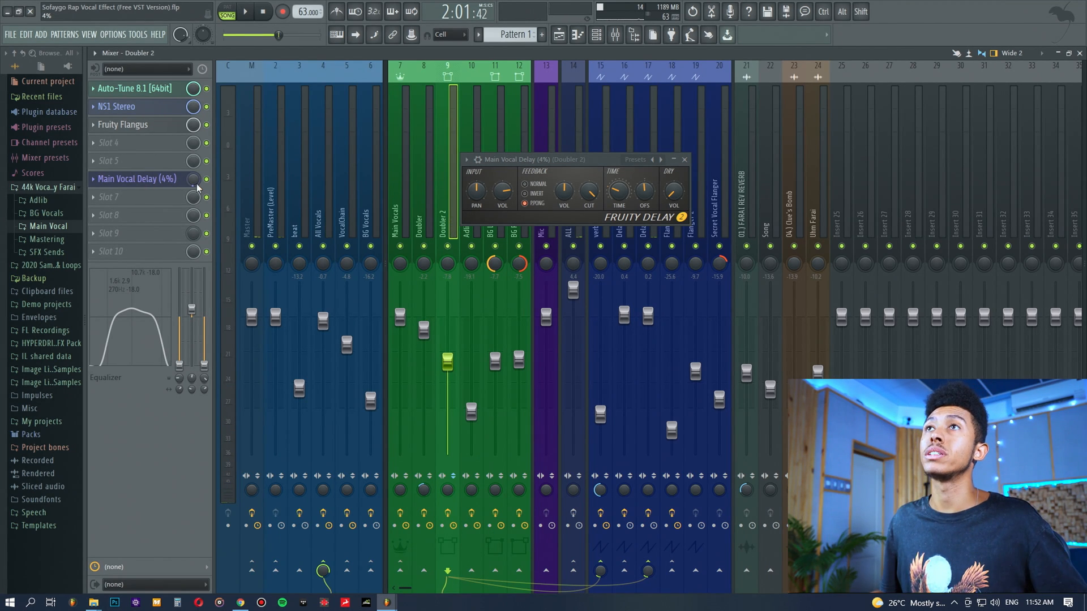
pyautogui.press('space')
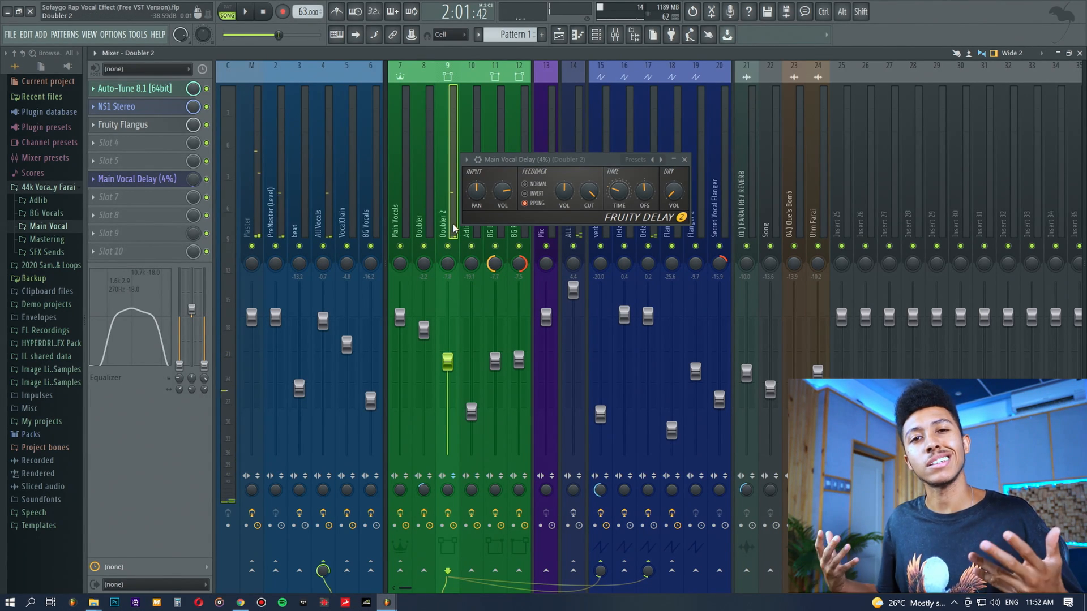
pyautogui.click(96, 180)
pyautogui.click(110, 206)
# Step: Load the BussColor4 Console Sound preset from the Main Vocal folder into slot 3 of the Main Vocals mixer track
pyautogui.click(346, 187)
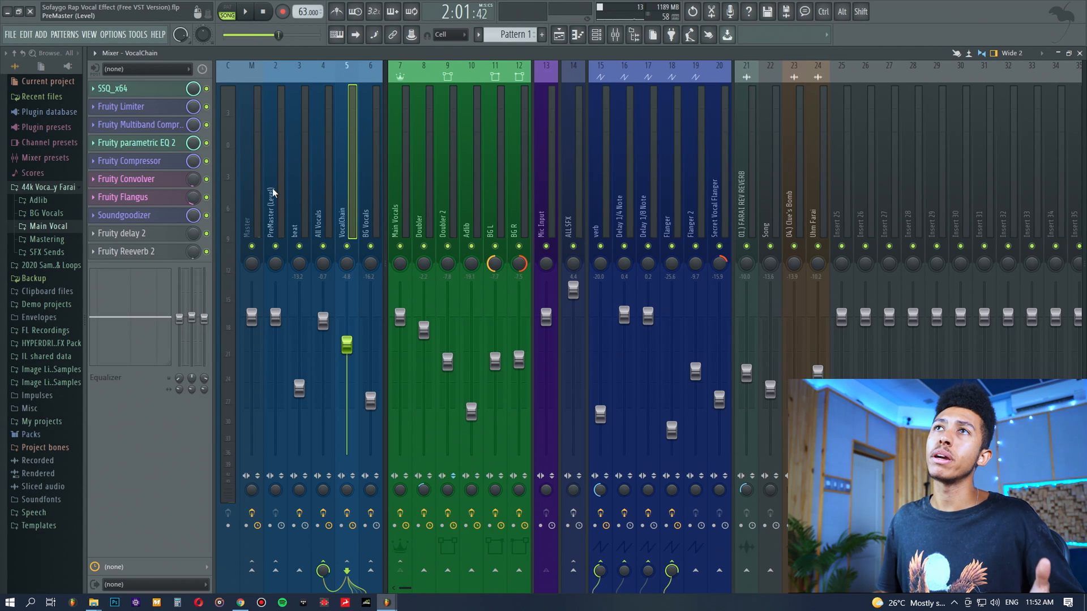
pyautogui.hotkey('alt', 'Tab')
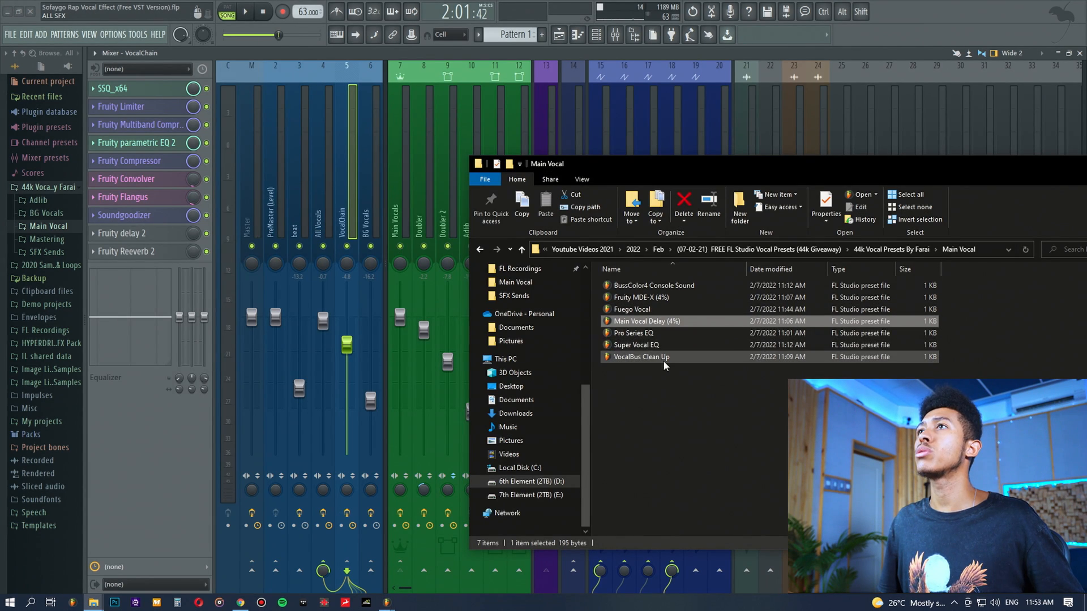
pyautogui.click(642, 358)
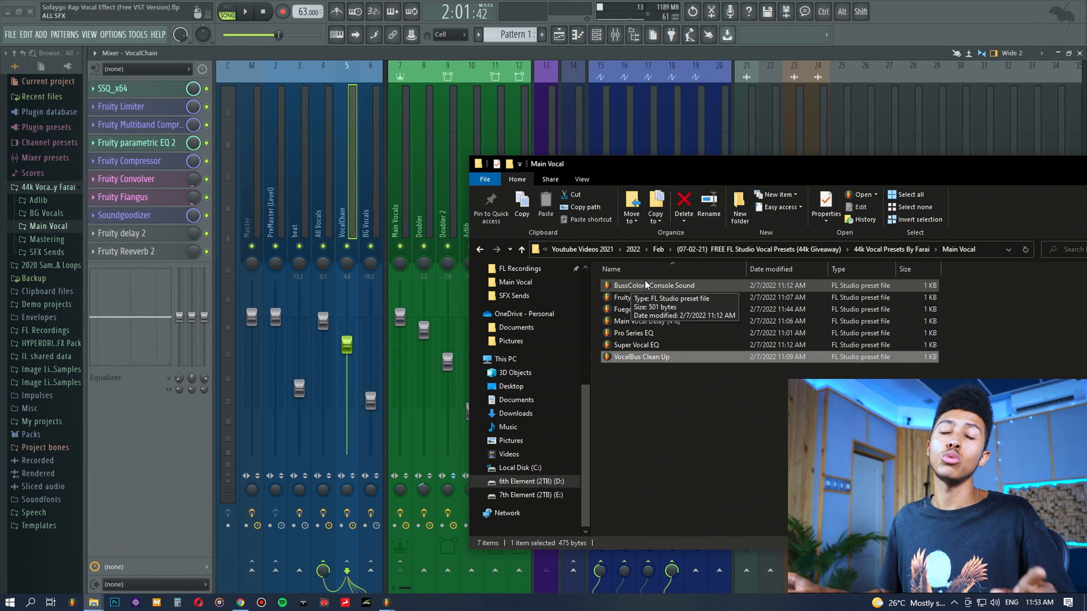
pyautogui.click(683, 287)
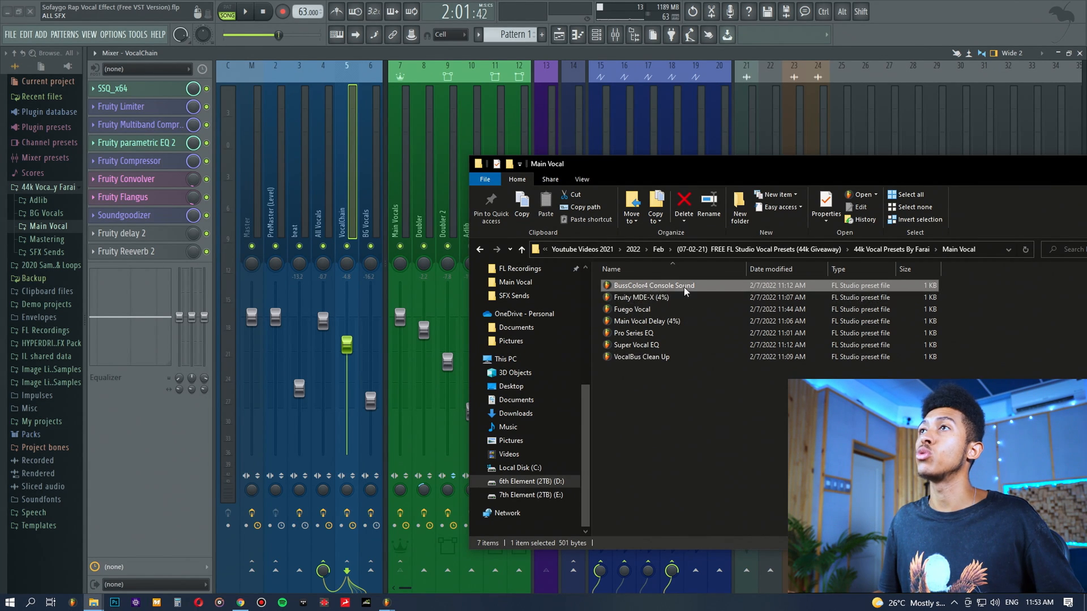
pyautogui.moveTo(285, 282); pyautogui.dragTo(274, 141)
pyautogui.click(399, 204)
pyautogui.hotkey('alt', 'Tab')
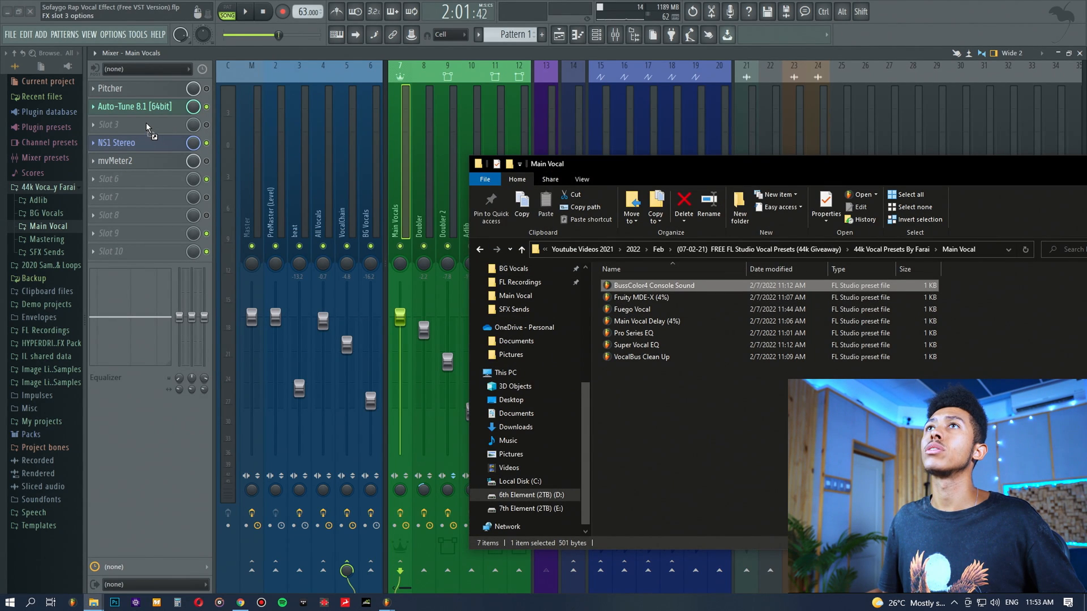
pyautogui.moveTo(147, 127); pyautogui.dragTo(150, 128)
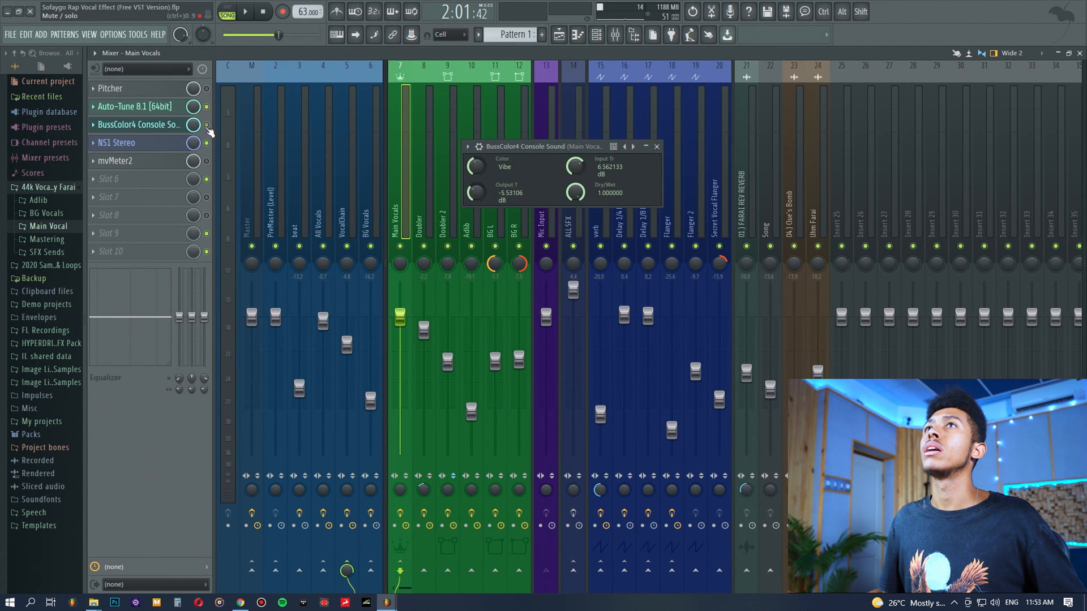
# Step: Unsolo the Doubler 2 playlist track, play the full arrangement, and return to the mixer
pyautogui.click(558, 36)
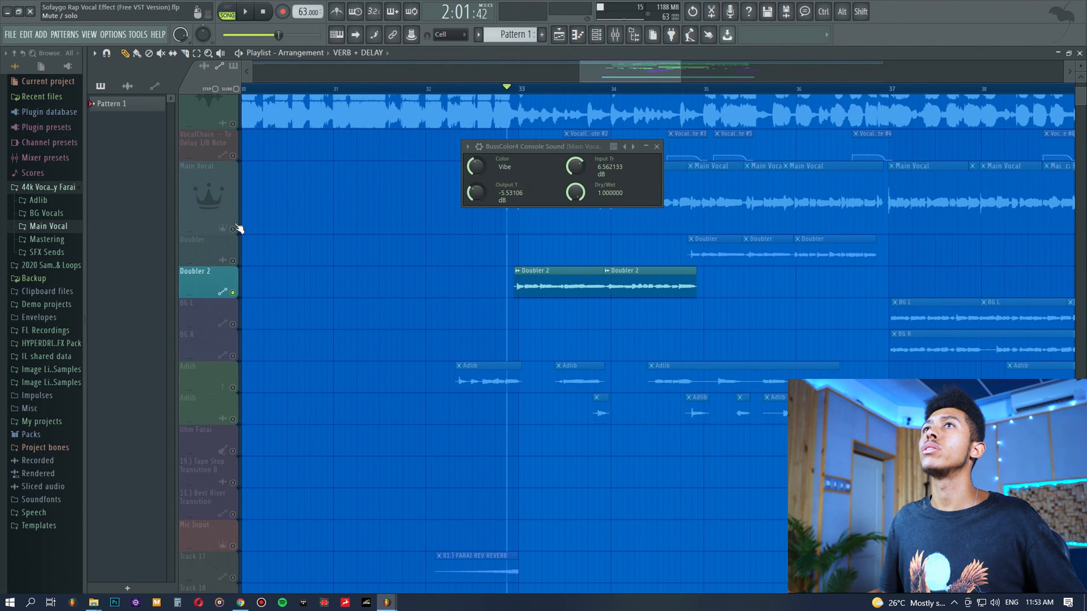
pyautogui.rightClick(233, 229)
pyautogui.rightClick(234, 228)
pyautogui.press('space')
pyautogui.click(614, 35)
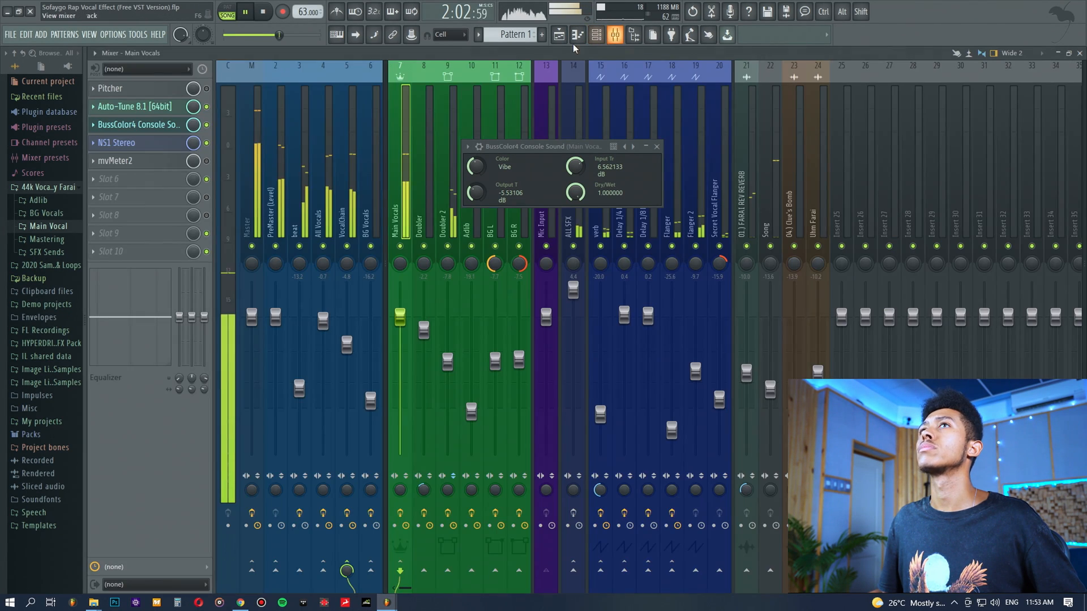
# Step: Audition BussColor4 Console Sound with its input trim raised to about 9.66 dB, and delete it from slot 3 of Main Vocals after listening
pyautogui.moveTo(575, 166); pyautogui.dragTo(575, 151)
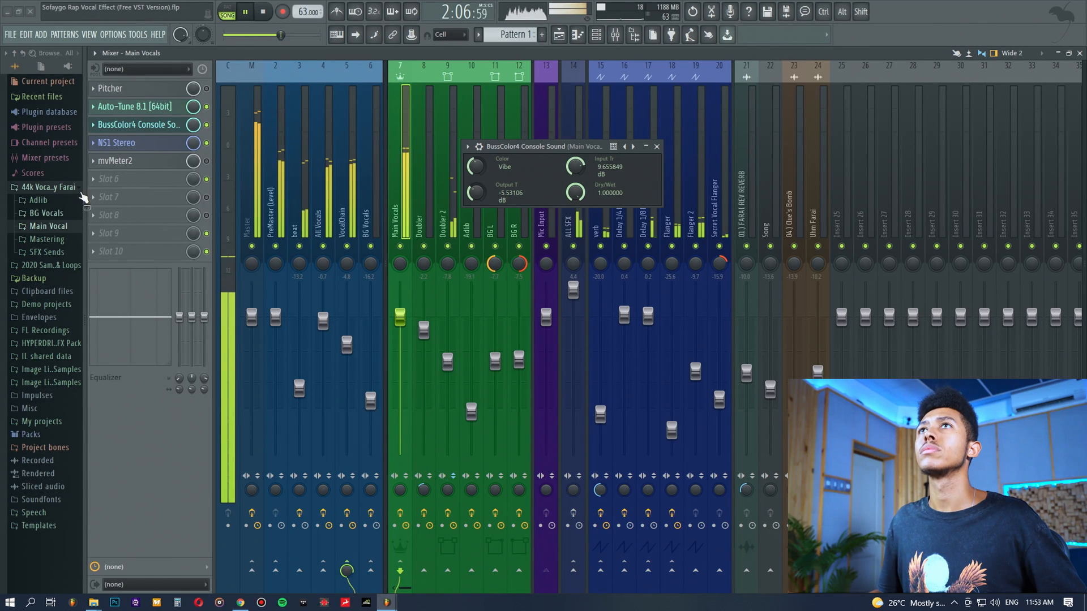
pyautogui.press('space')
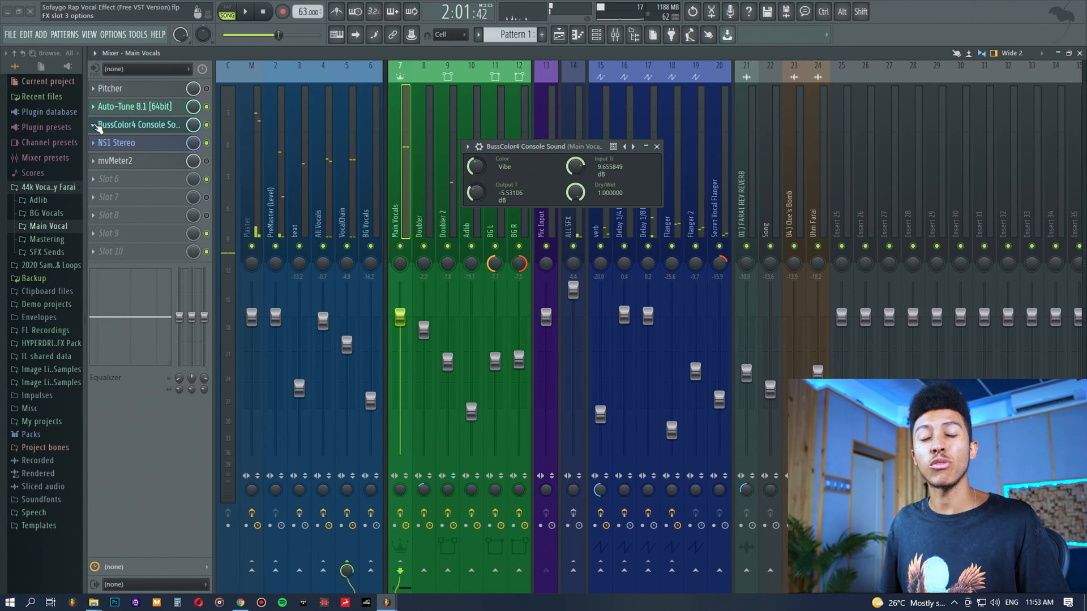
pyautogui.click(95, 125)
pyautogui.click(121, 151)
# Step: Switch to File Explorer, open the pack's Mastering folder, and review its SSL Fusion EQ and Weiss Limiter presets alongside the Master mixer track
pyautogui.hotkey('alt', 'Tab')
pyautogui.click(880, 249)
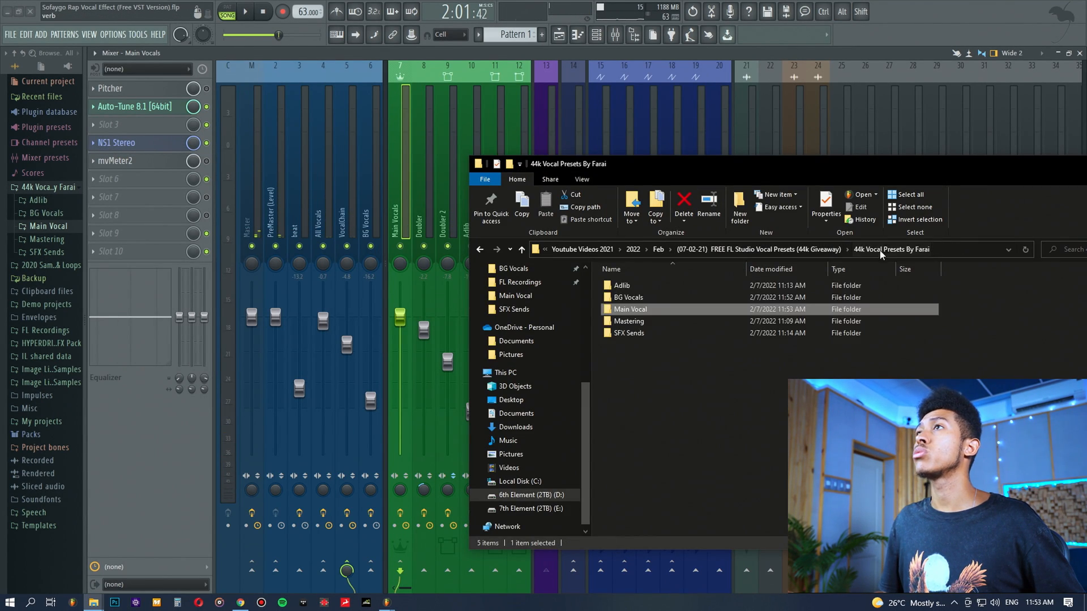
pyautogui.doubleClick(639, 322)
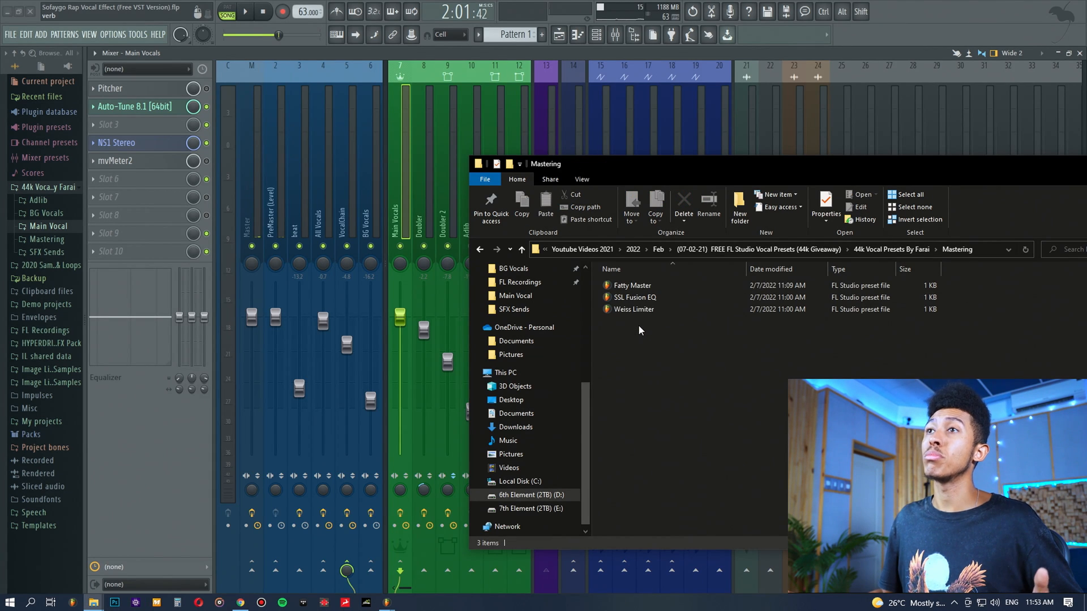
pyautogui.click(250, 202)
pyautogui.hotkey('alt', 'Tab')
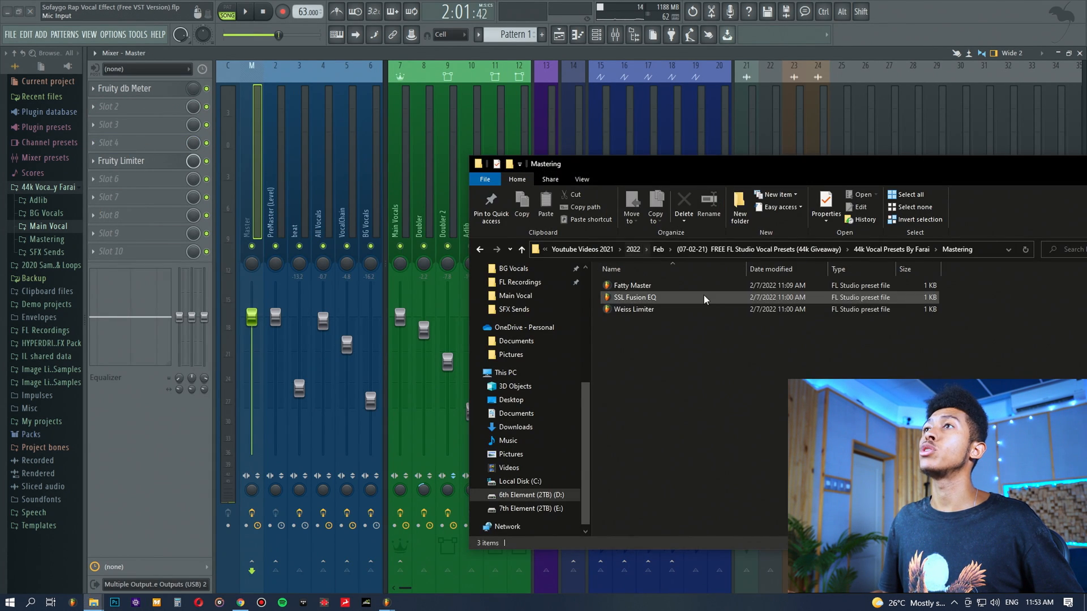
pyautogui.click(634, 299)
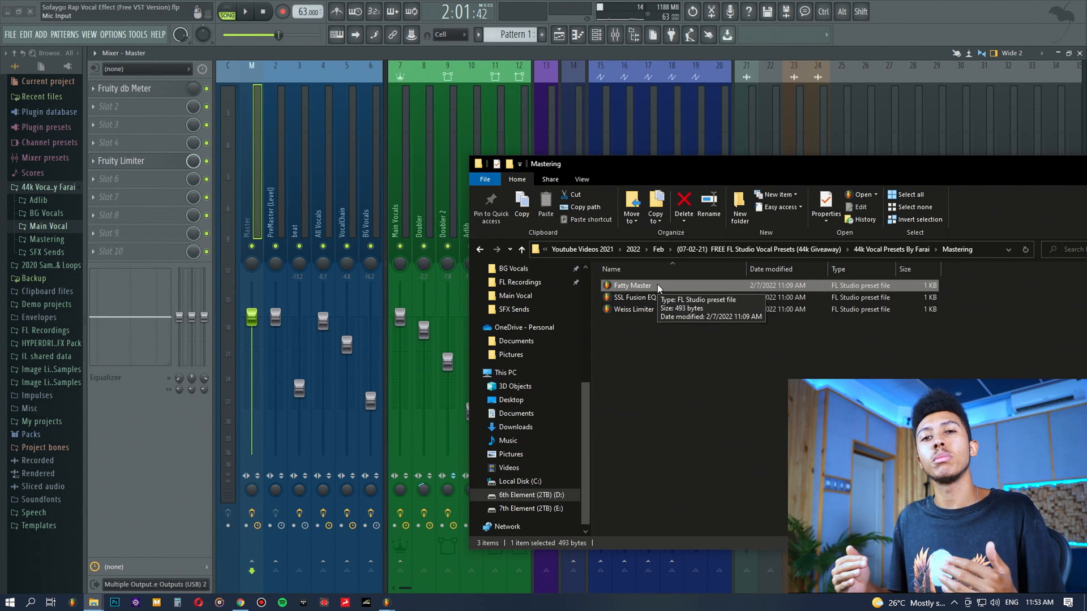
pyautogui.click(637, 310)
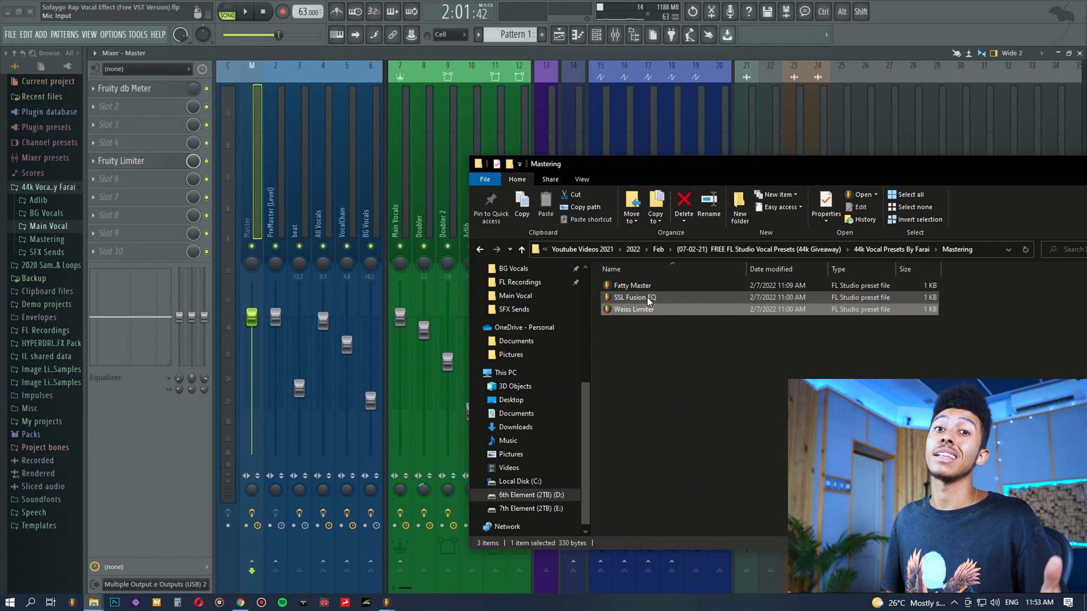
# Step: Open the pack's SFX Sends folder and move its window away from the send tracks in the mixer
pyautogui.click(889, 249)
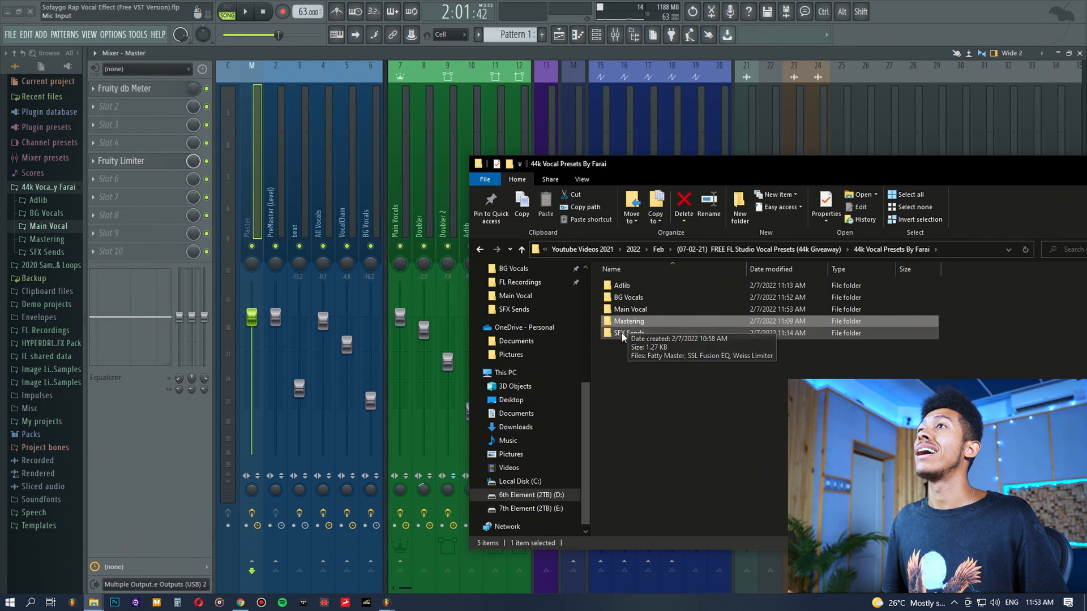
pyautogui.doubleClick(628, 333)
pyautogui.moveTo(642, 167); pyautogui.dragTo(388, 272)
# Step: Examine the verb send track in the mixer and how VocalChain is routed to the effect sends
pyautogui.click(595, 161)
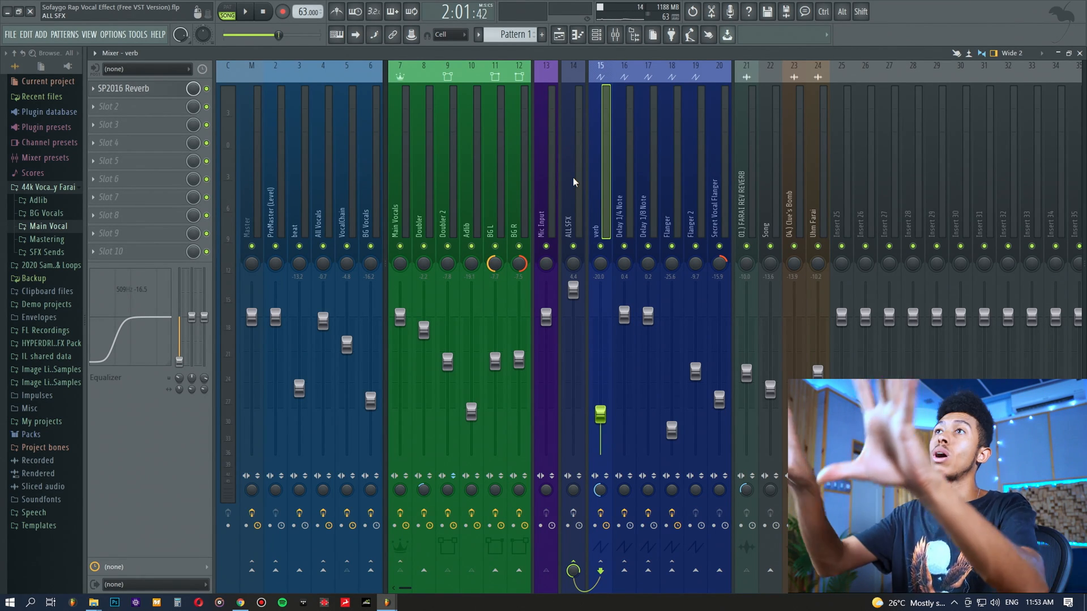
pyautogui.click(347, 170)
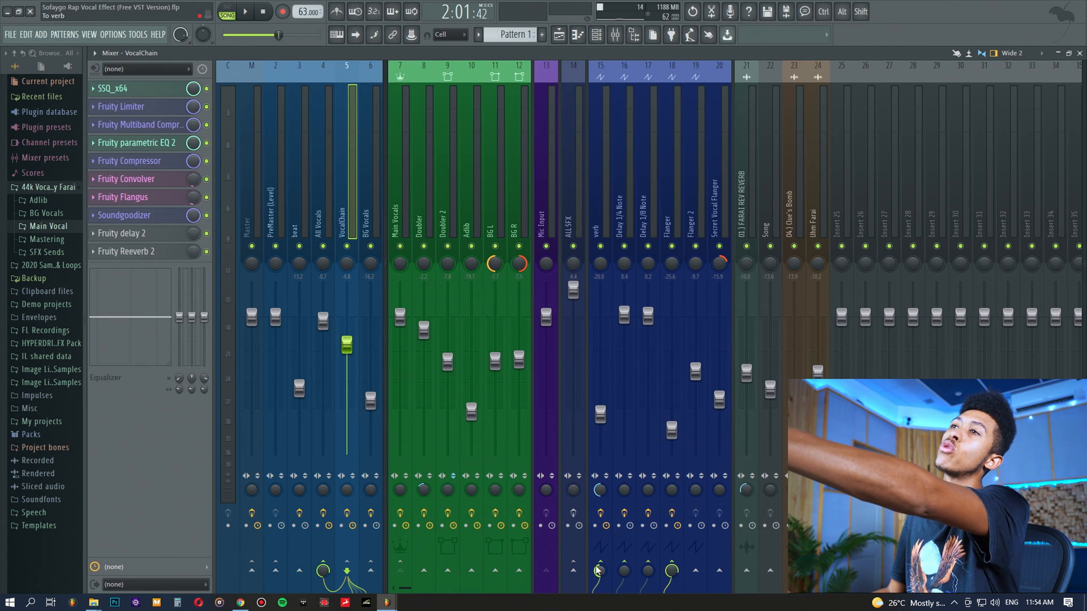
pyautogui.click(605, 218)
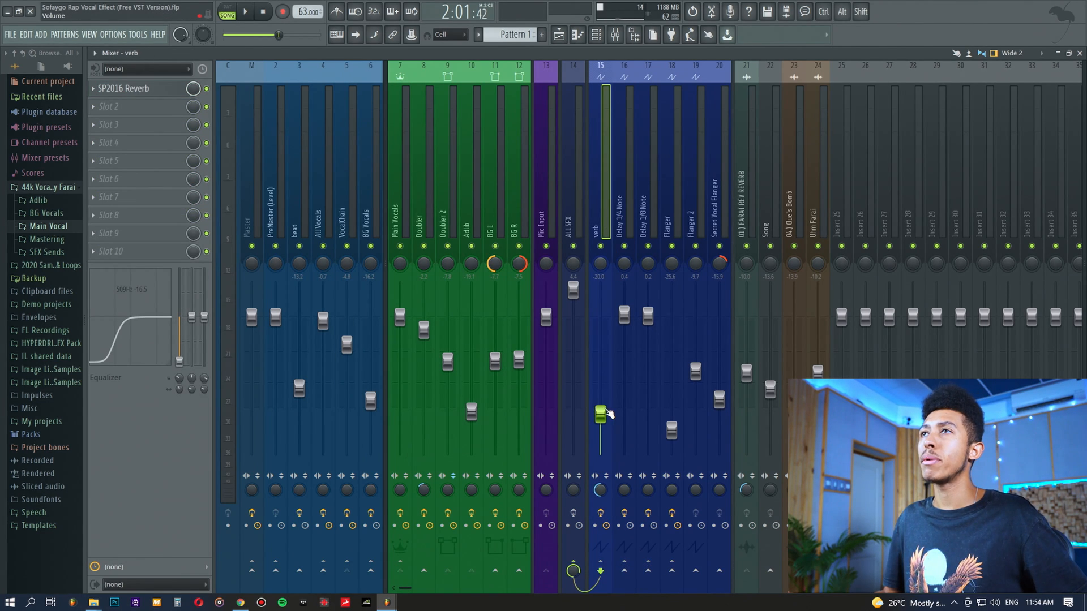
# Step: Audition the verb send with its volume raised to about -2.3 dB, and undo the volume change before stopping playback
pyautogui.press('space')
pyautogui.moveTo(610, 422); pyautogui.dragTo(611, 336)
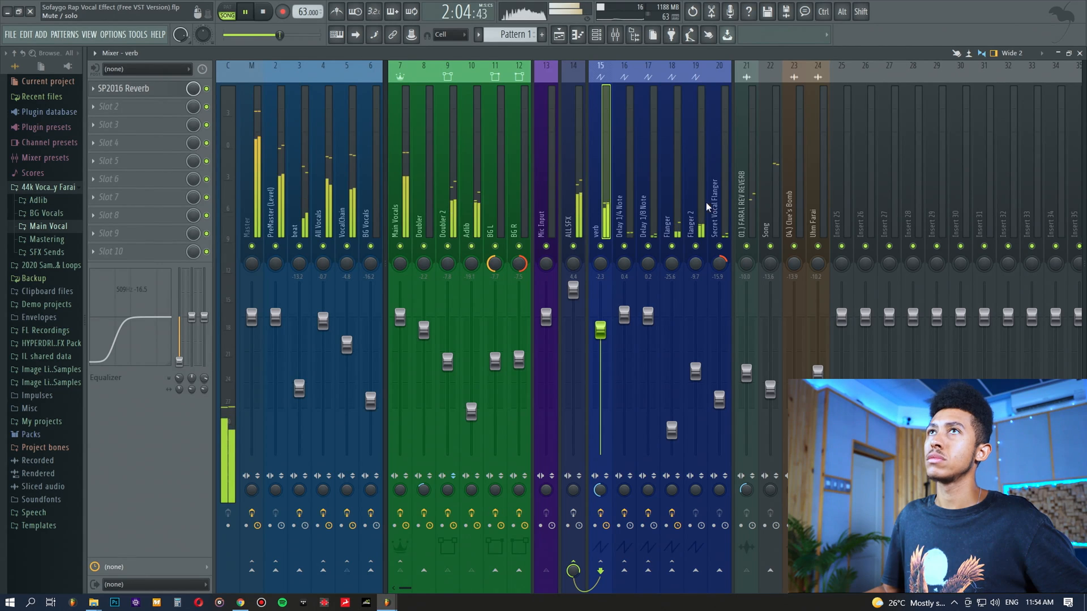
pyautogui.hotkey('ctrl', 'z')
pyautogui.press('space')
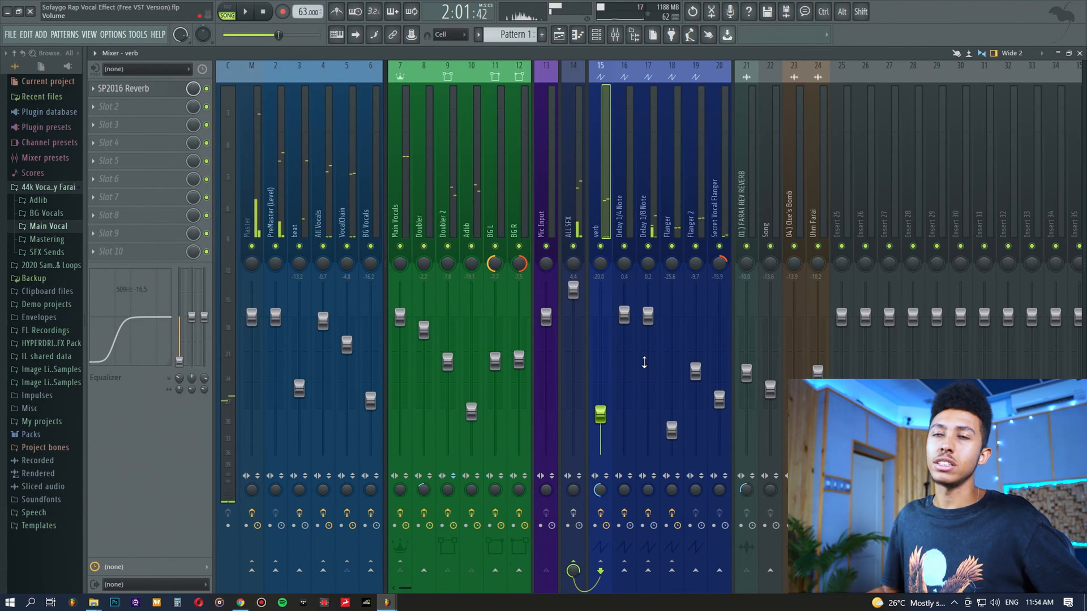
# Step: Review the Nice Vocal Verb, FL Slap Delay and Flanger Send presets in the SFX Sends folder, and return to the pack's top folder
pyautogui.hotkey('alt', 'Tab')
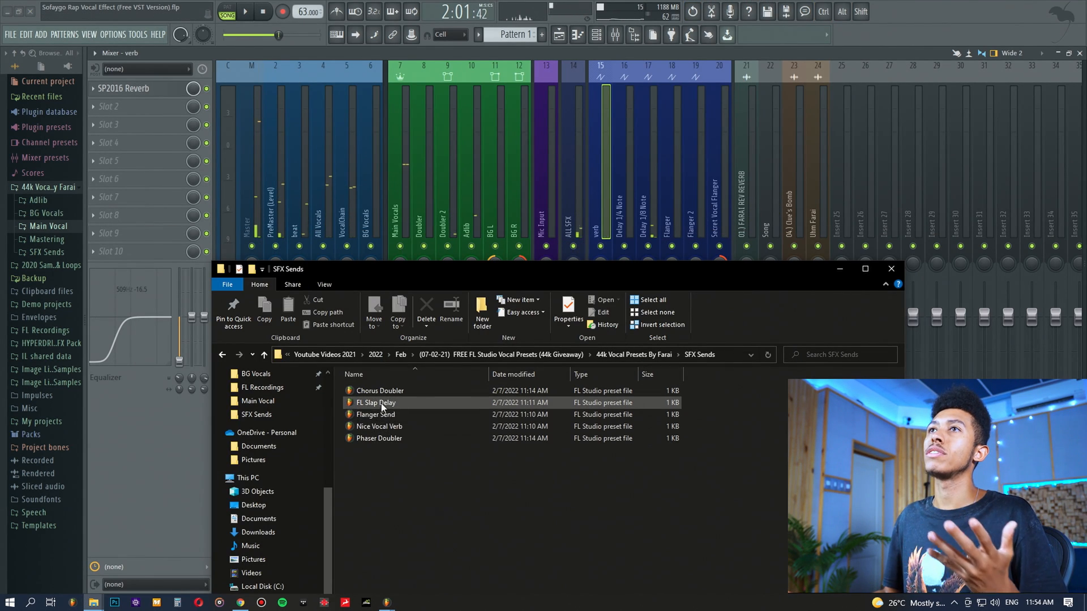
pyautogui.click(385, 425)
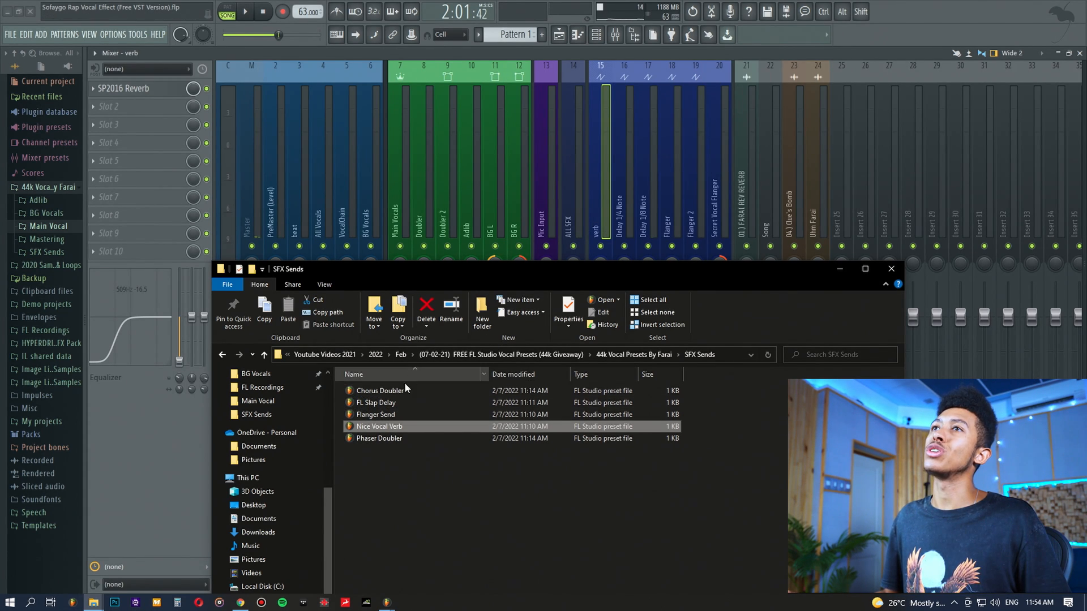
pyautogui.click(393, 401)
pyautogui.click(387, 414)
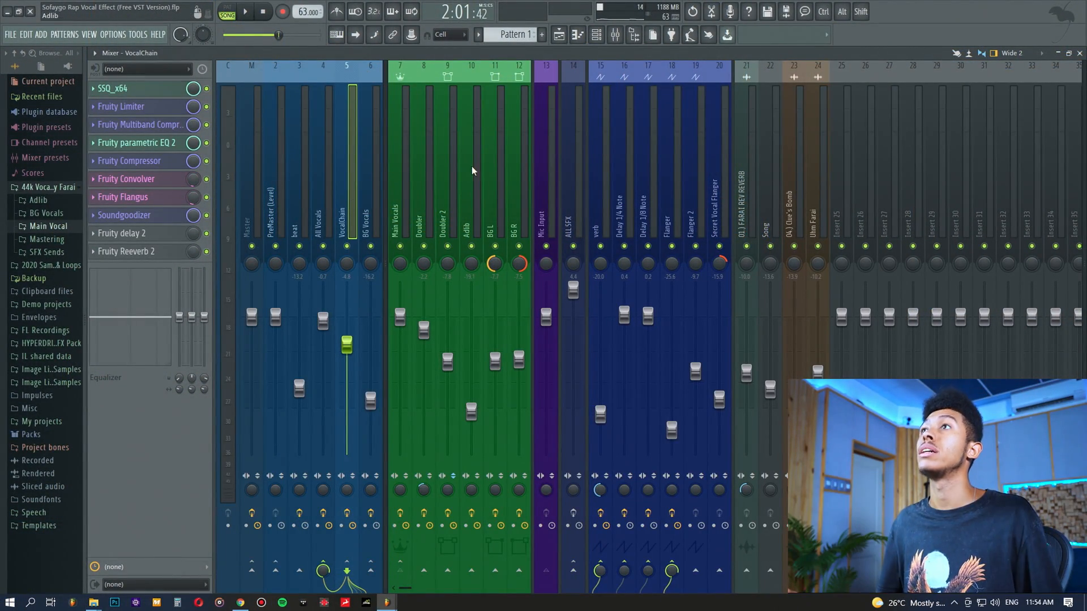
pyautogui.hotkey('alt', 'Tab')
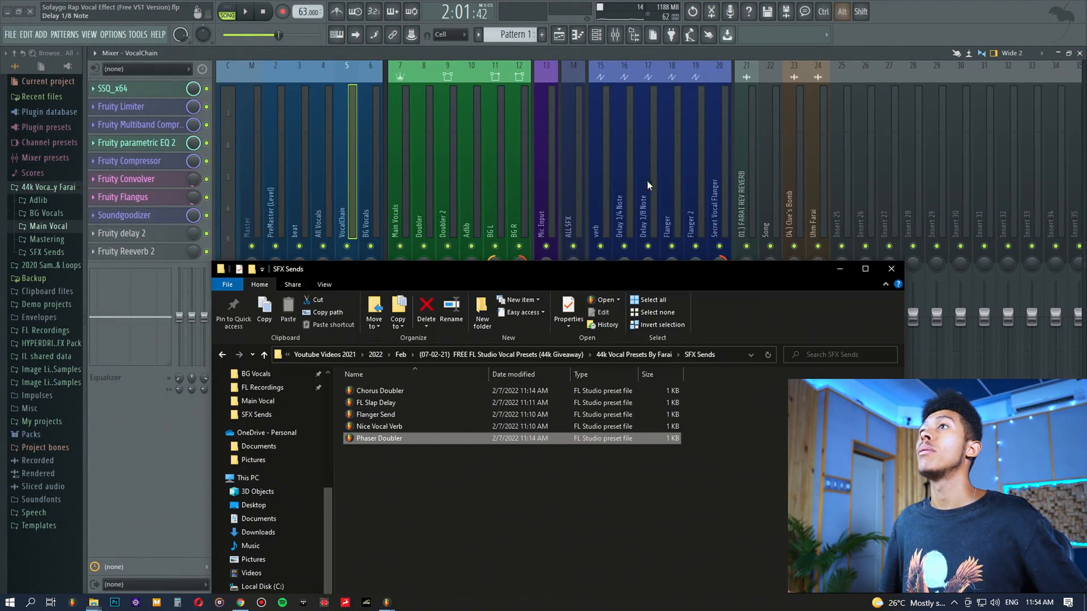
pyautogui.click(638, 354)
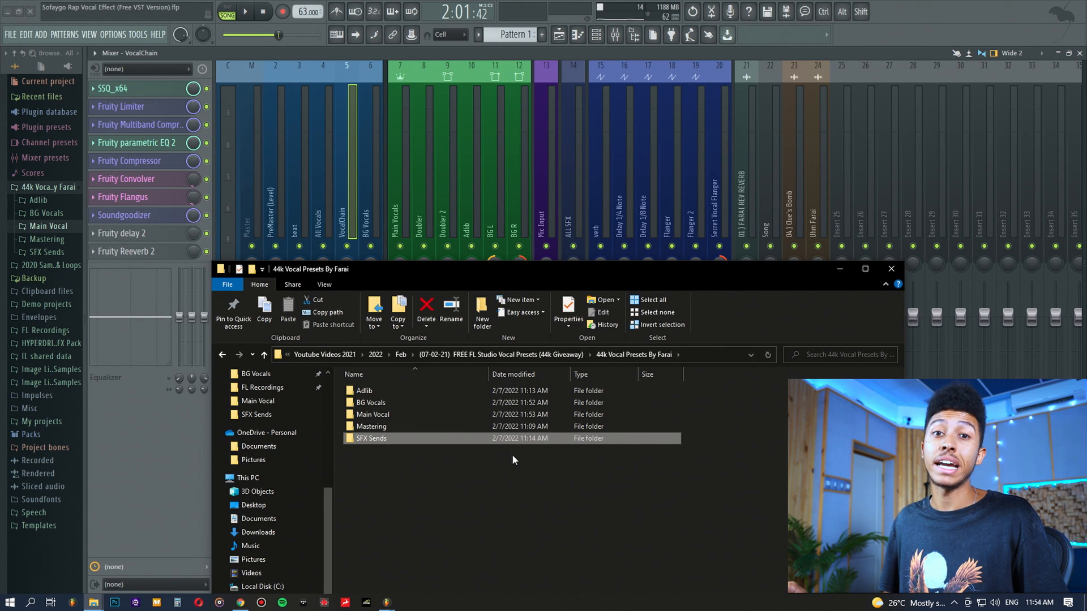